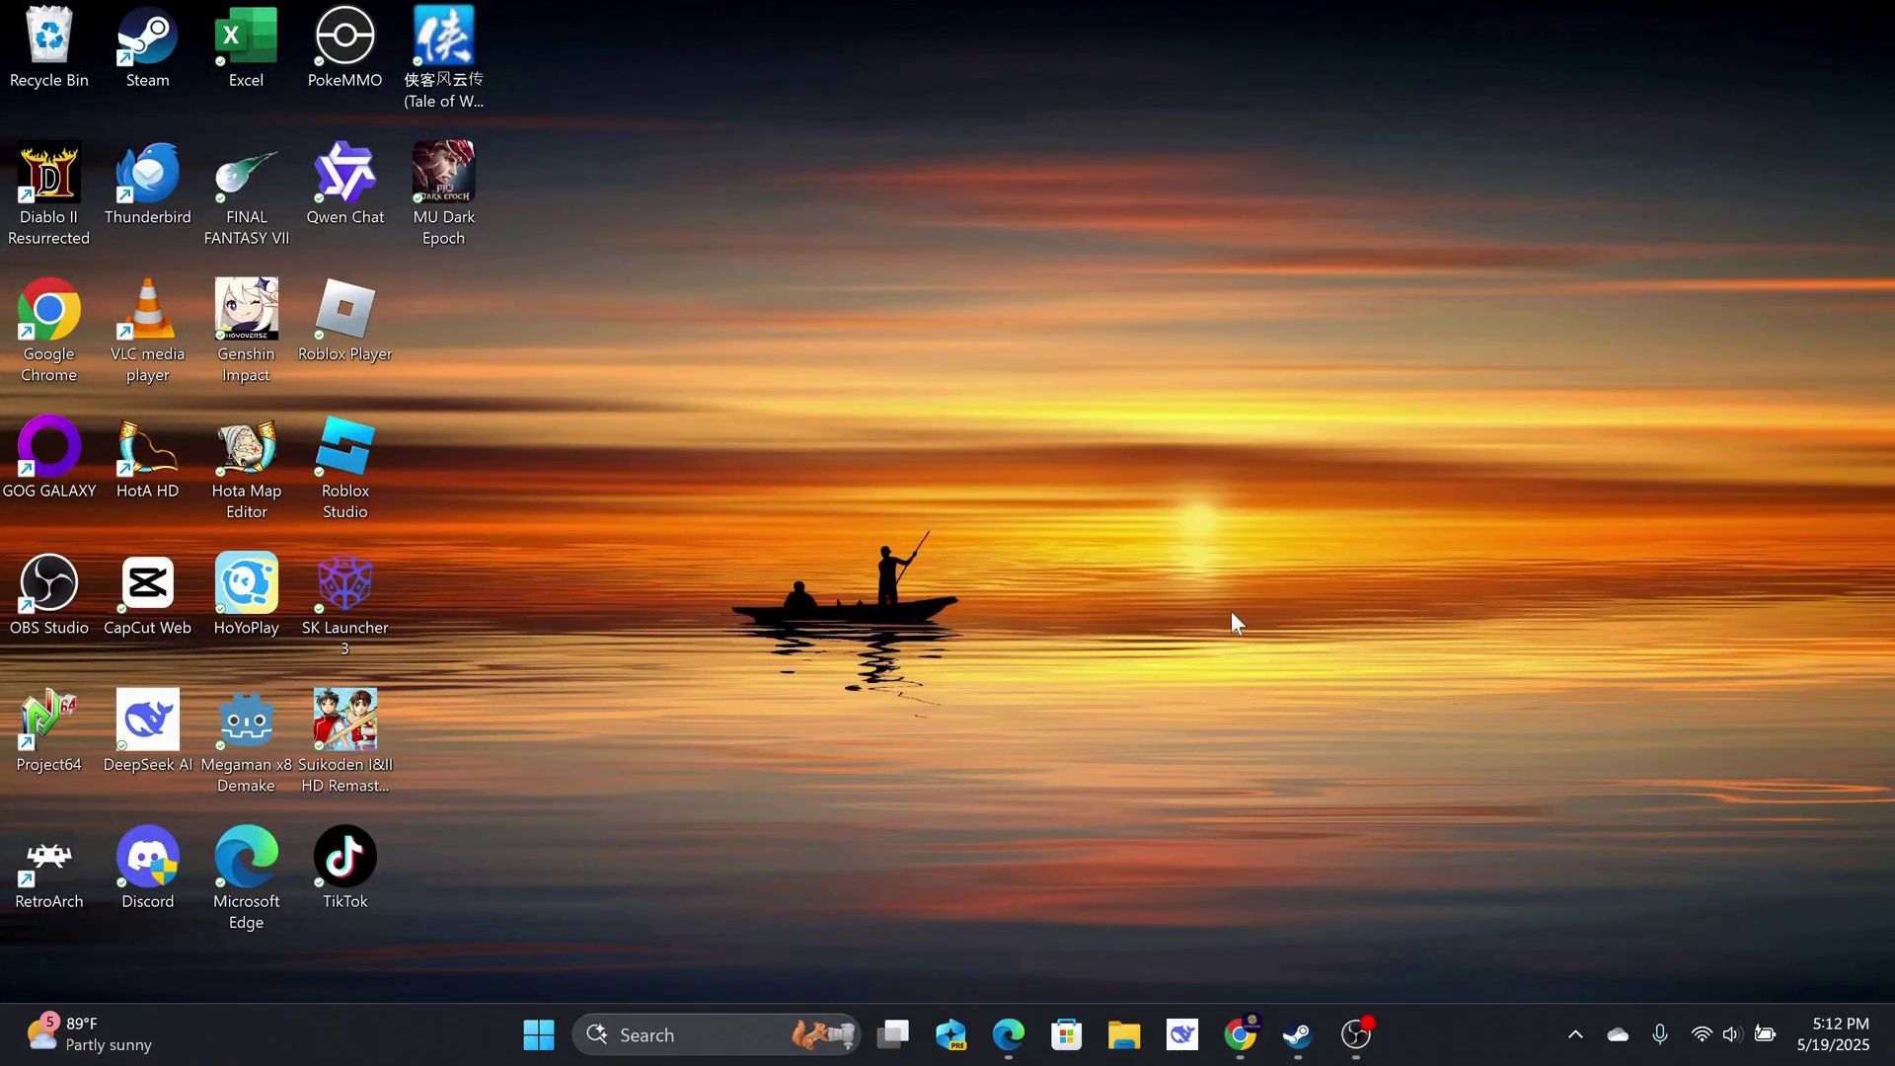
Launch the Steam client from the taskbar.
click(1297, 1034)
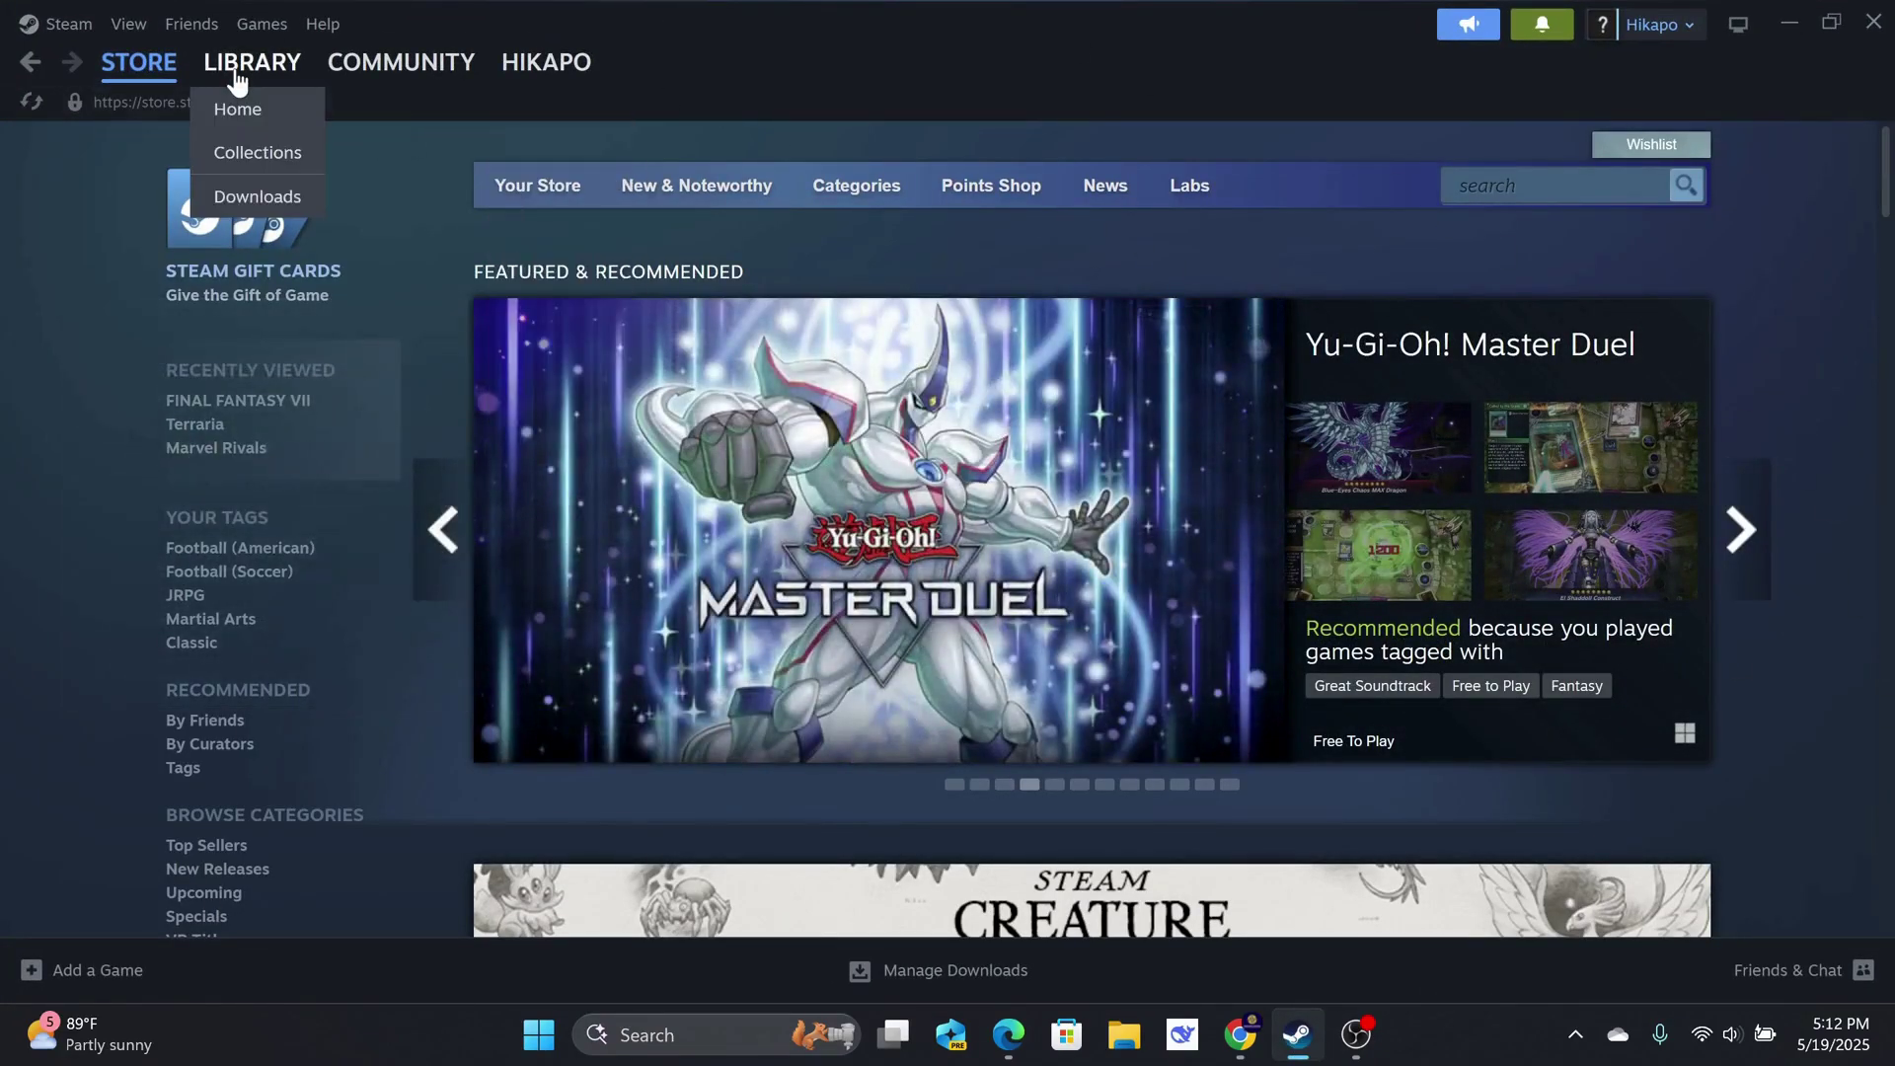
Open Suikoden I&II HD Remaster's Properties from the Library and show its Installed Files.
click(238, 74)
mouse_move(252, 64)
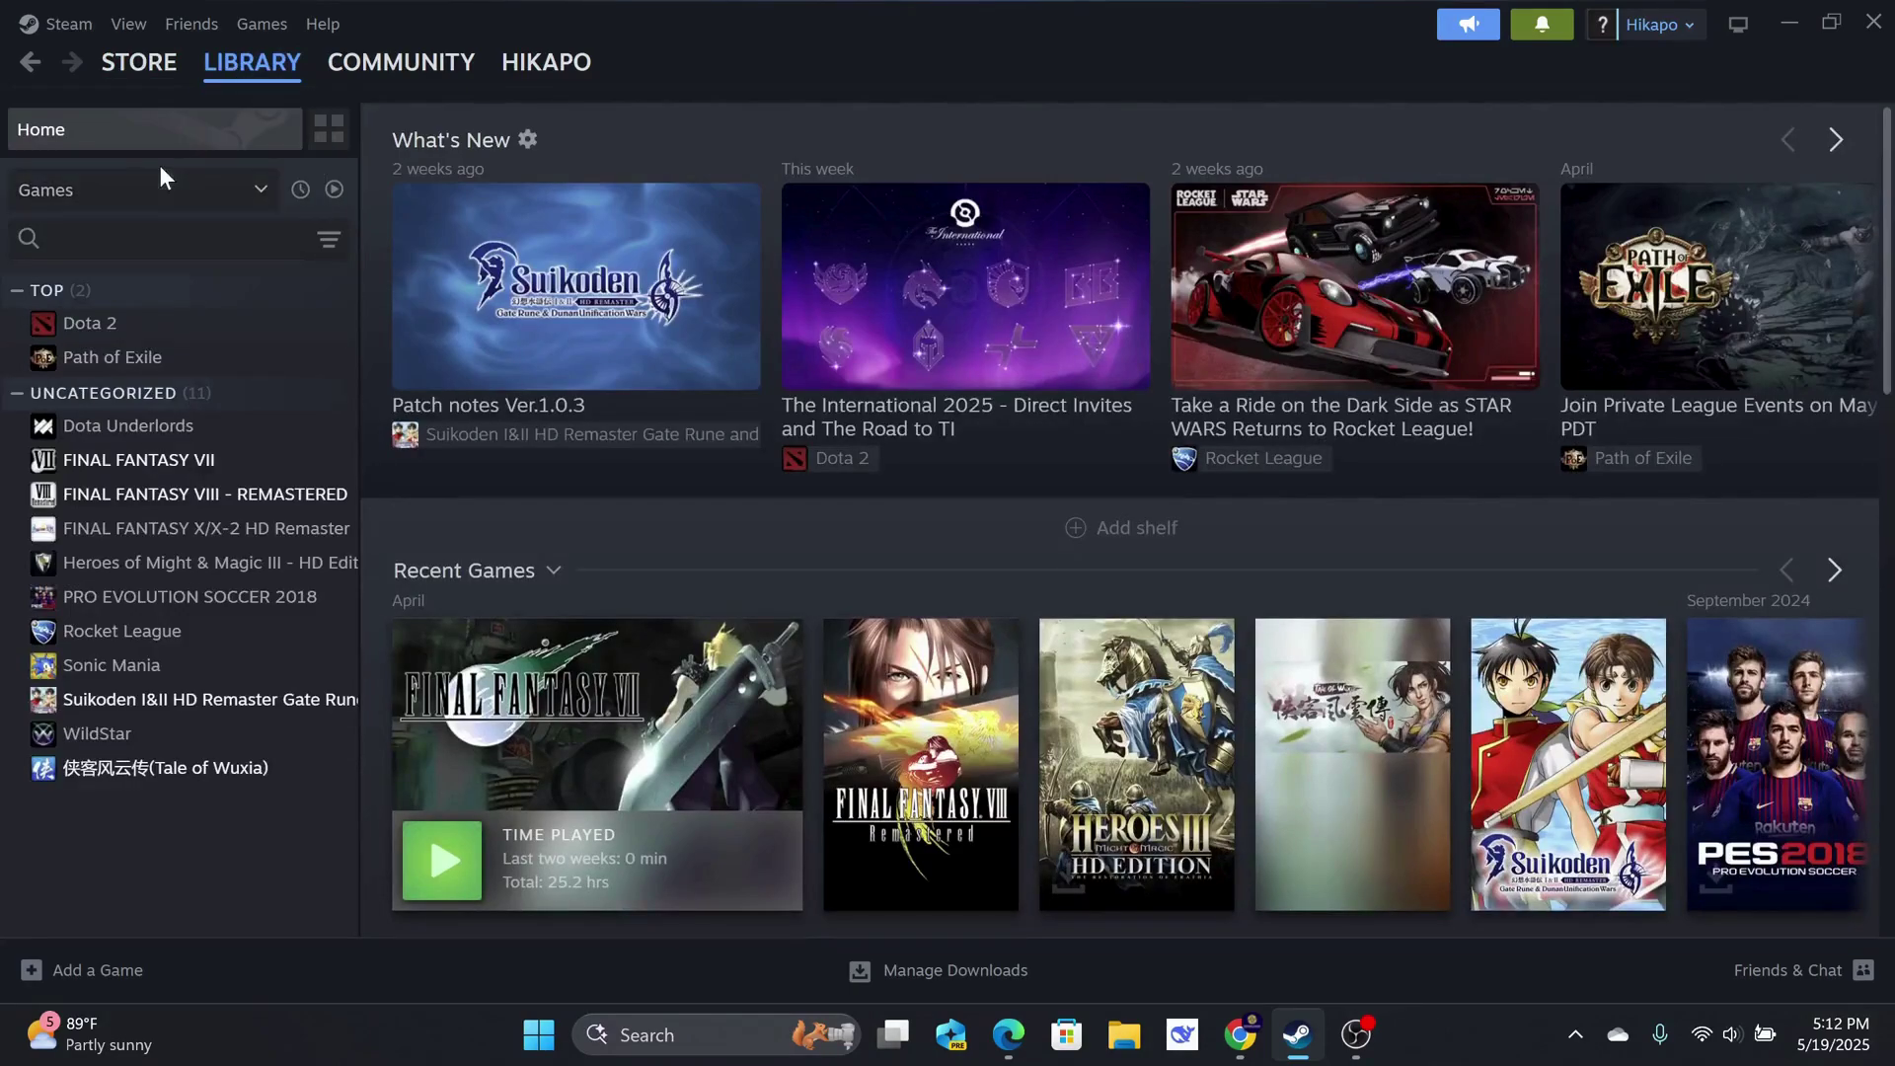
click(272, 709)
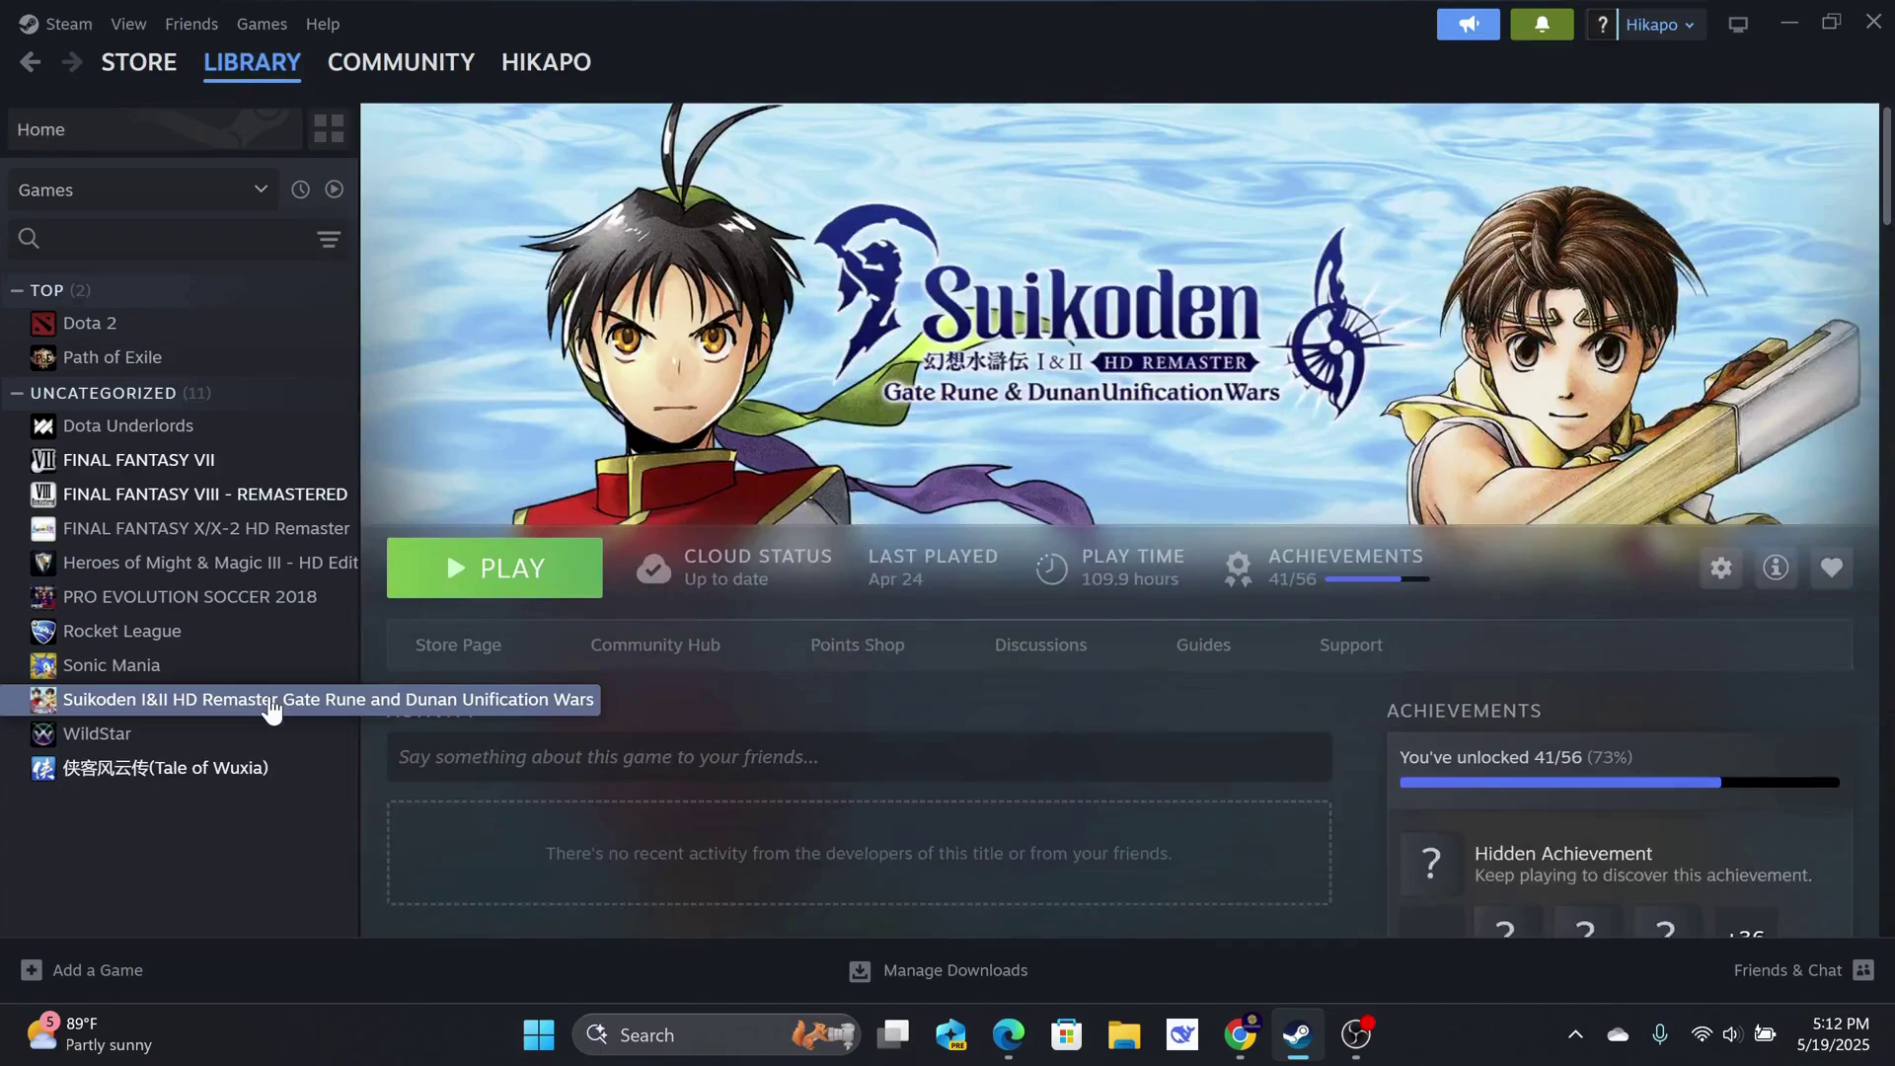
right_click(271, 709)
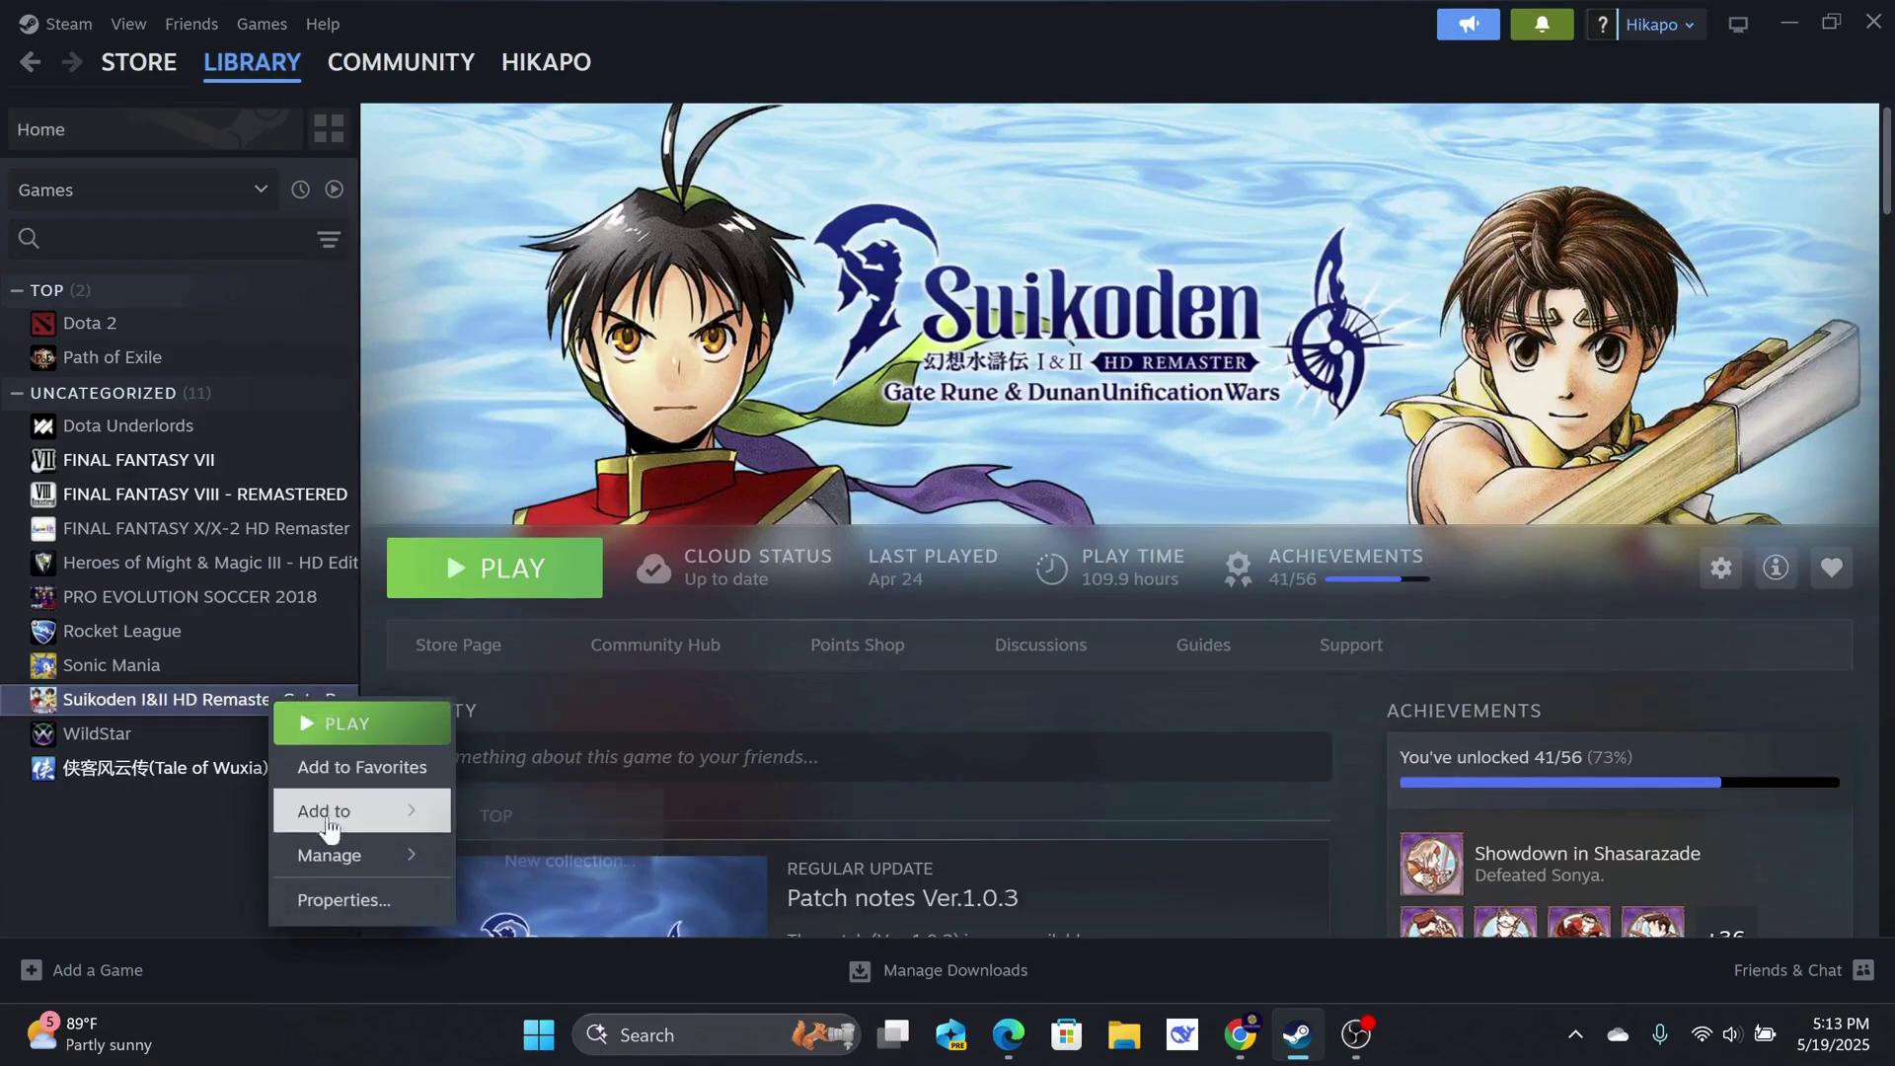
click(362, 900)
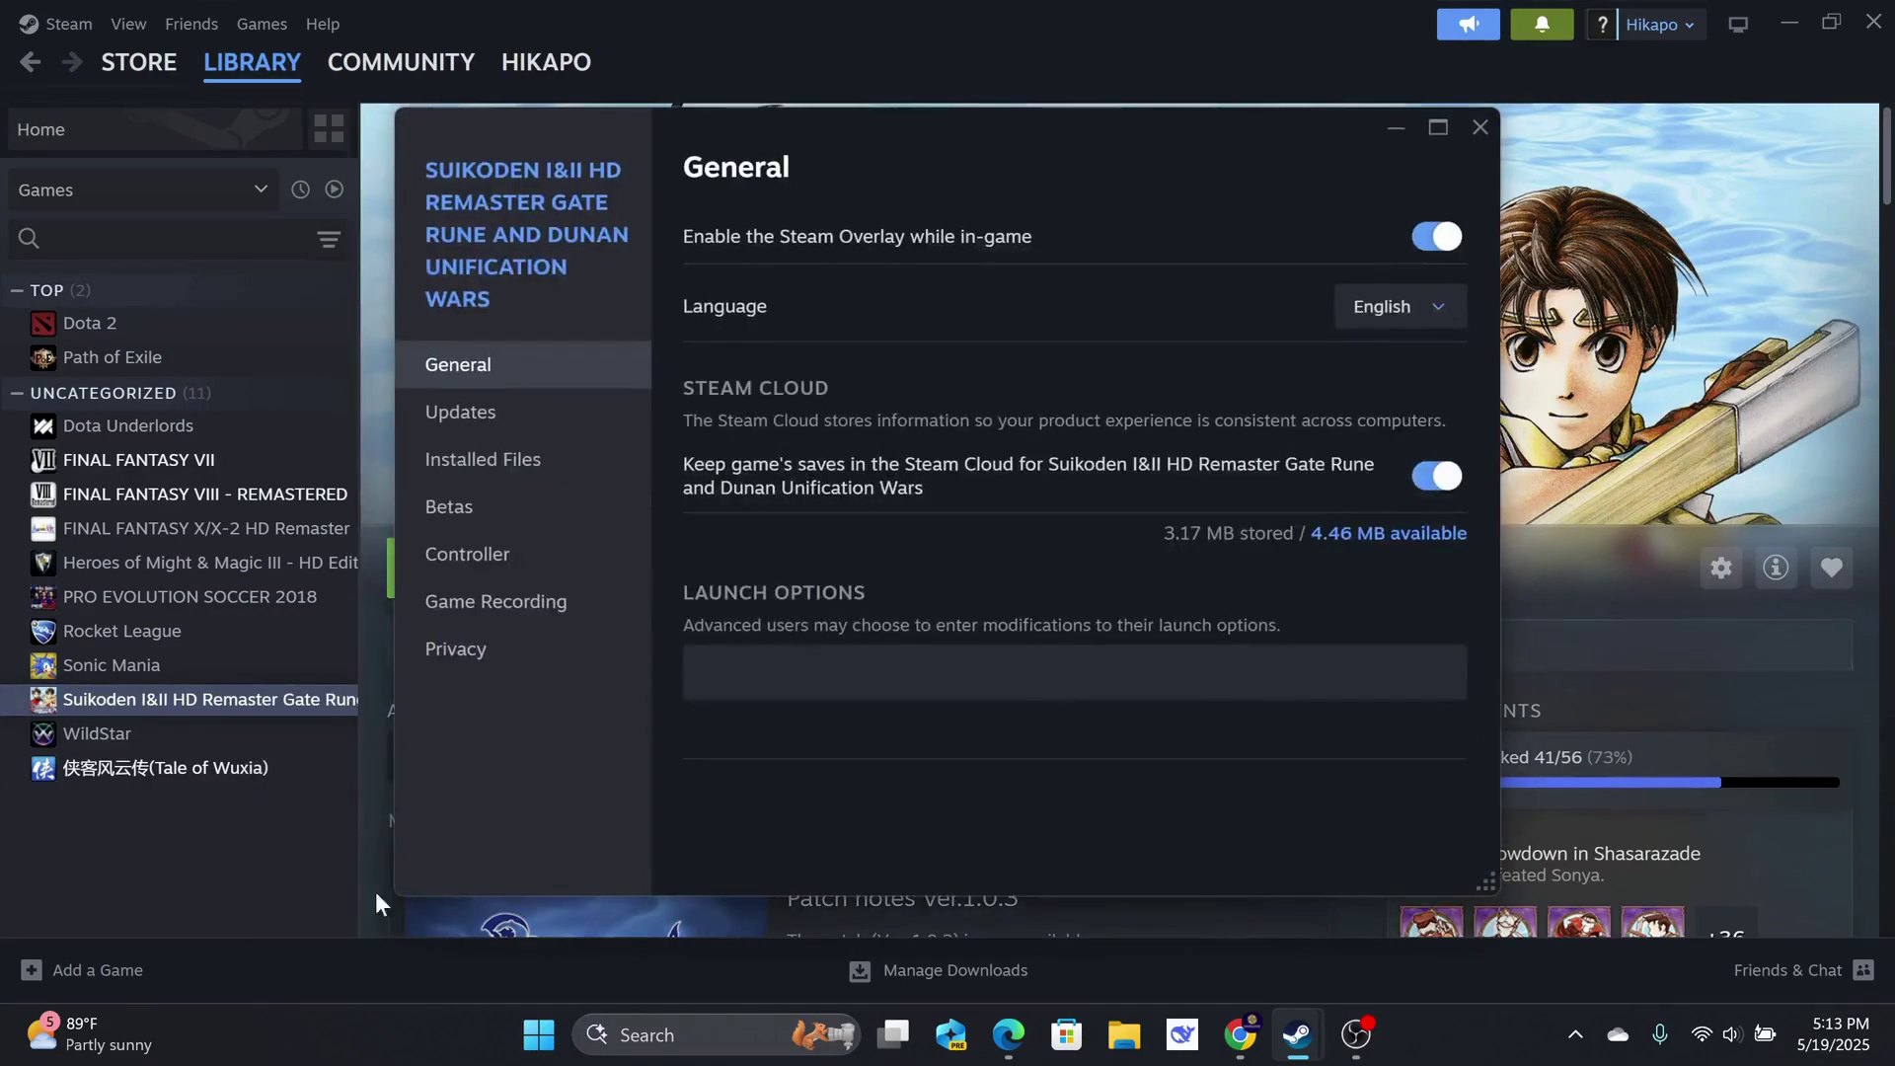
click(527, 482)
click(1410, 237)
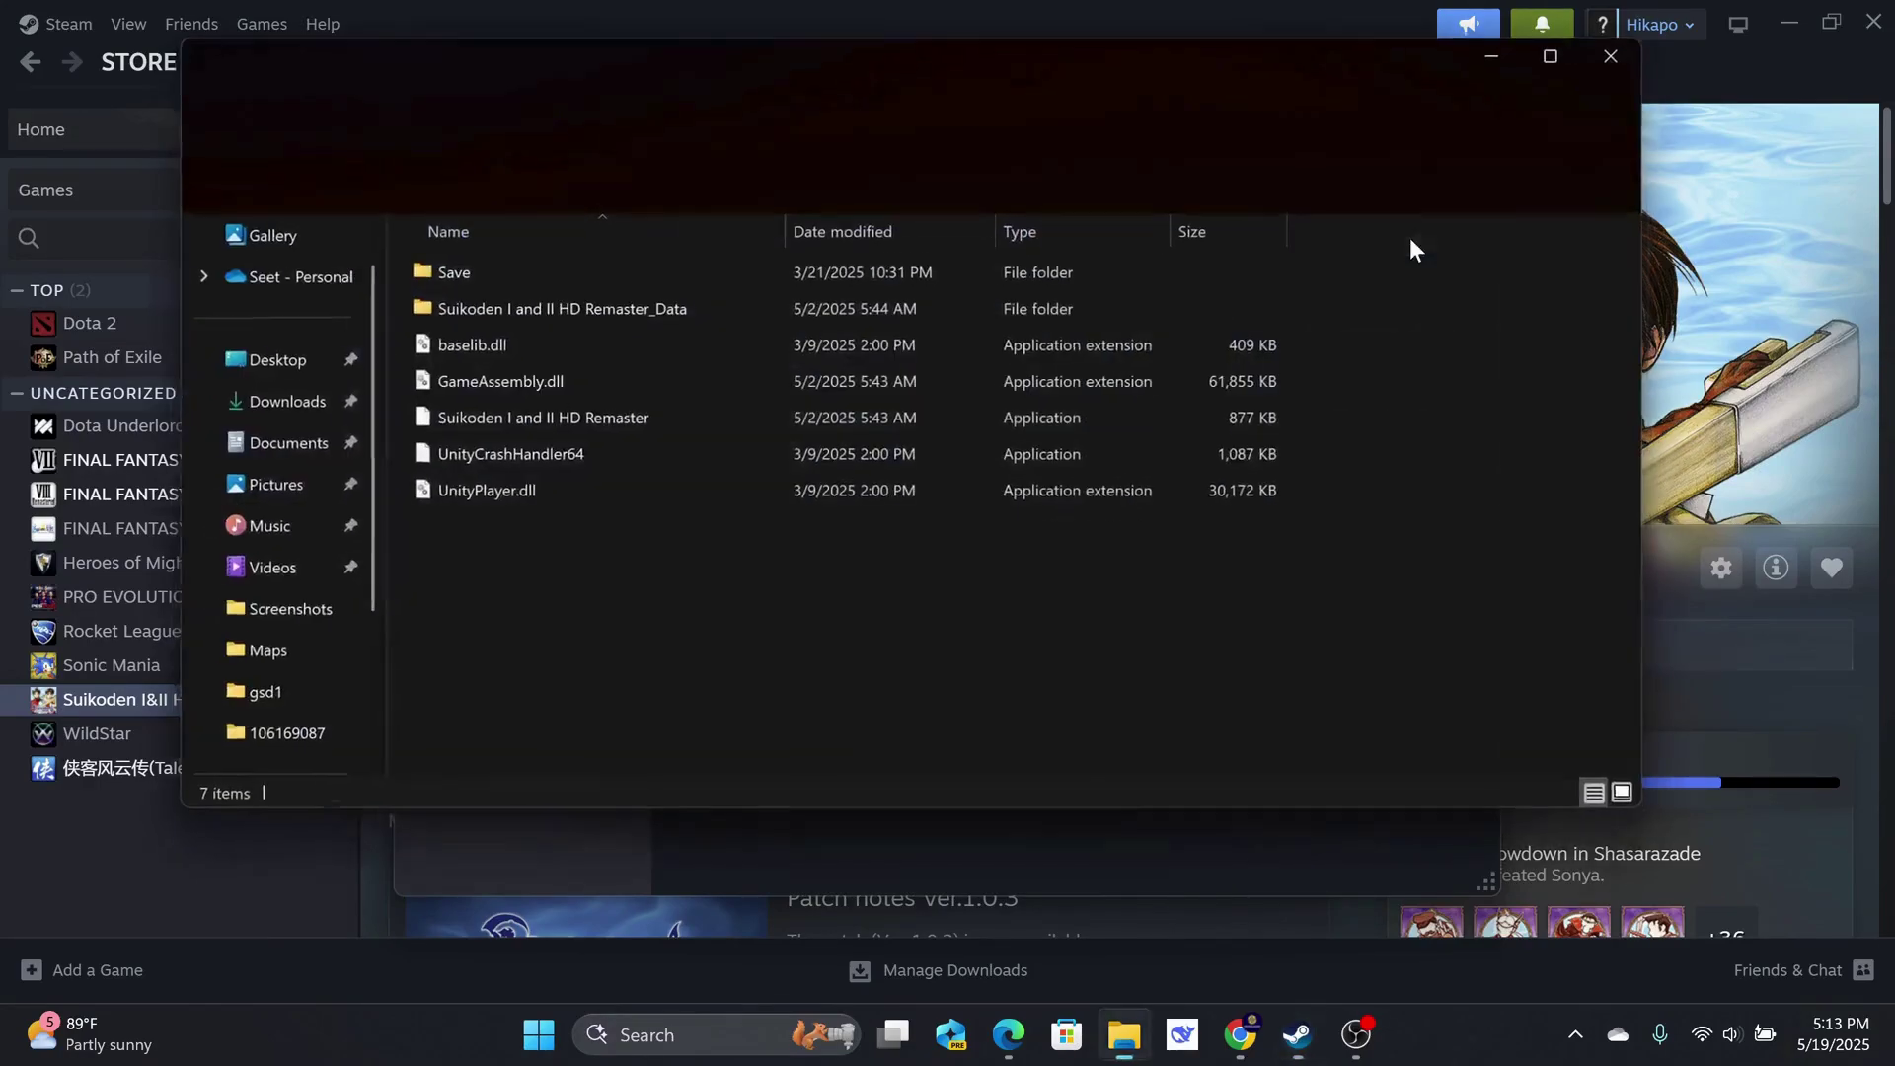
double_click(460, 263)
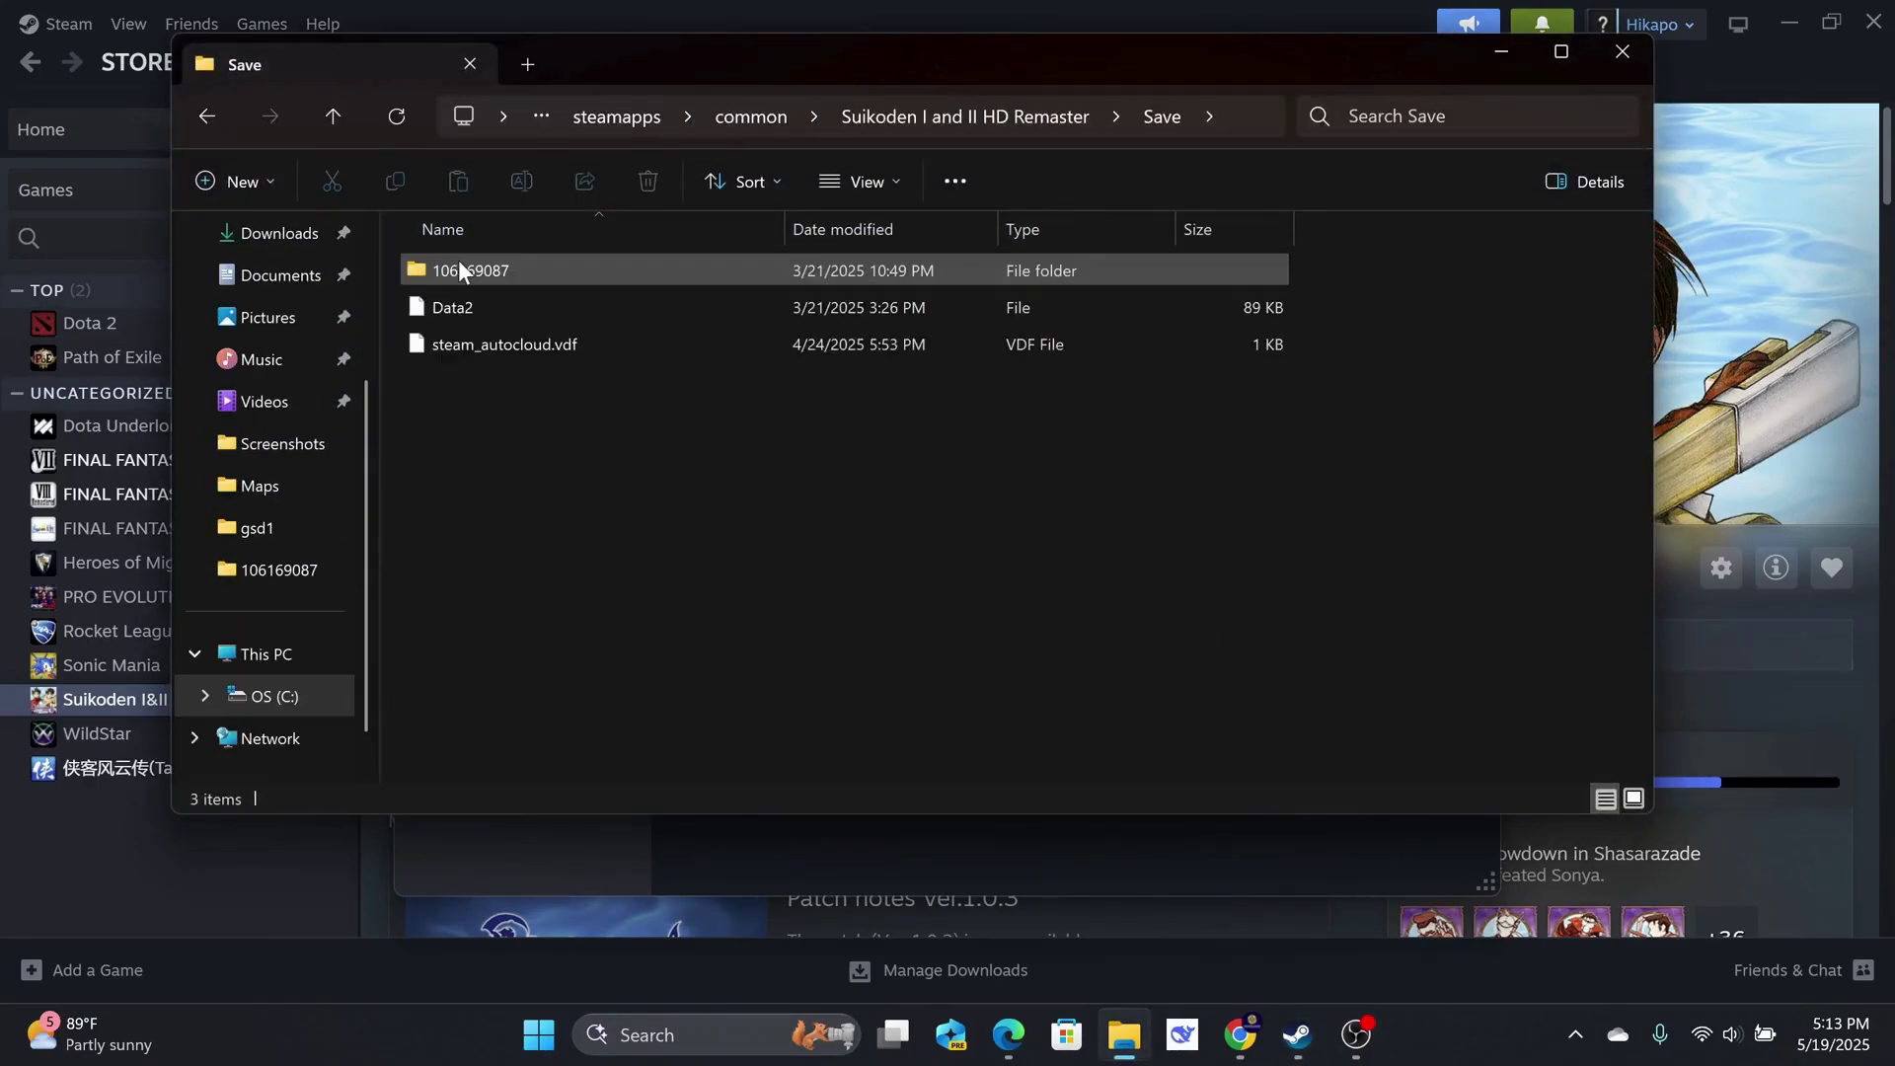
double_click(547, 280)
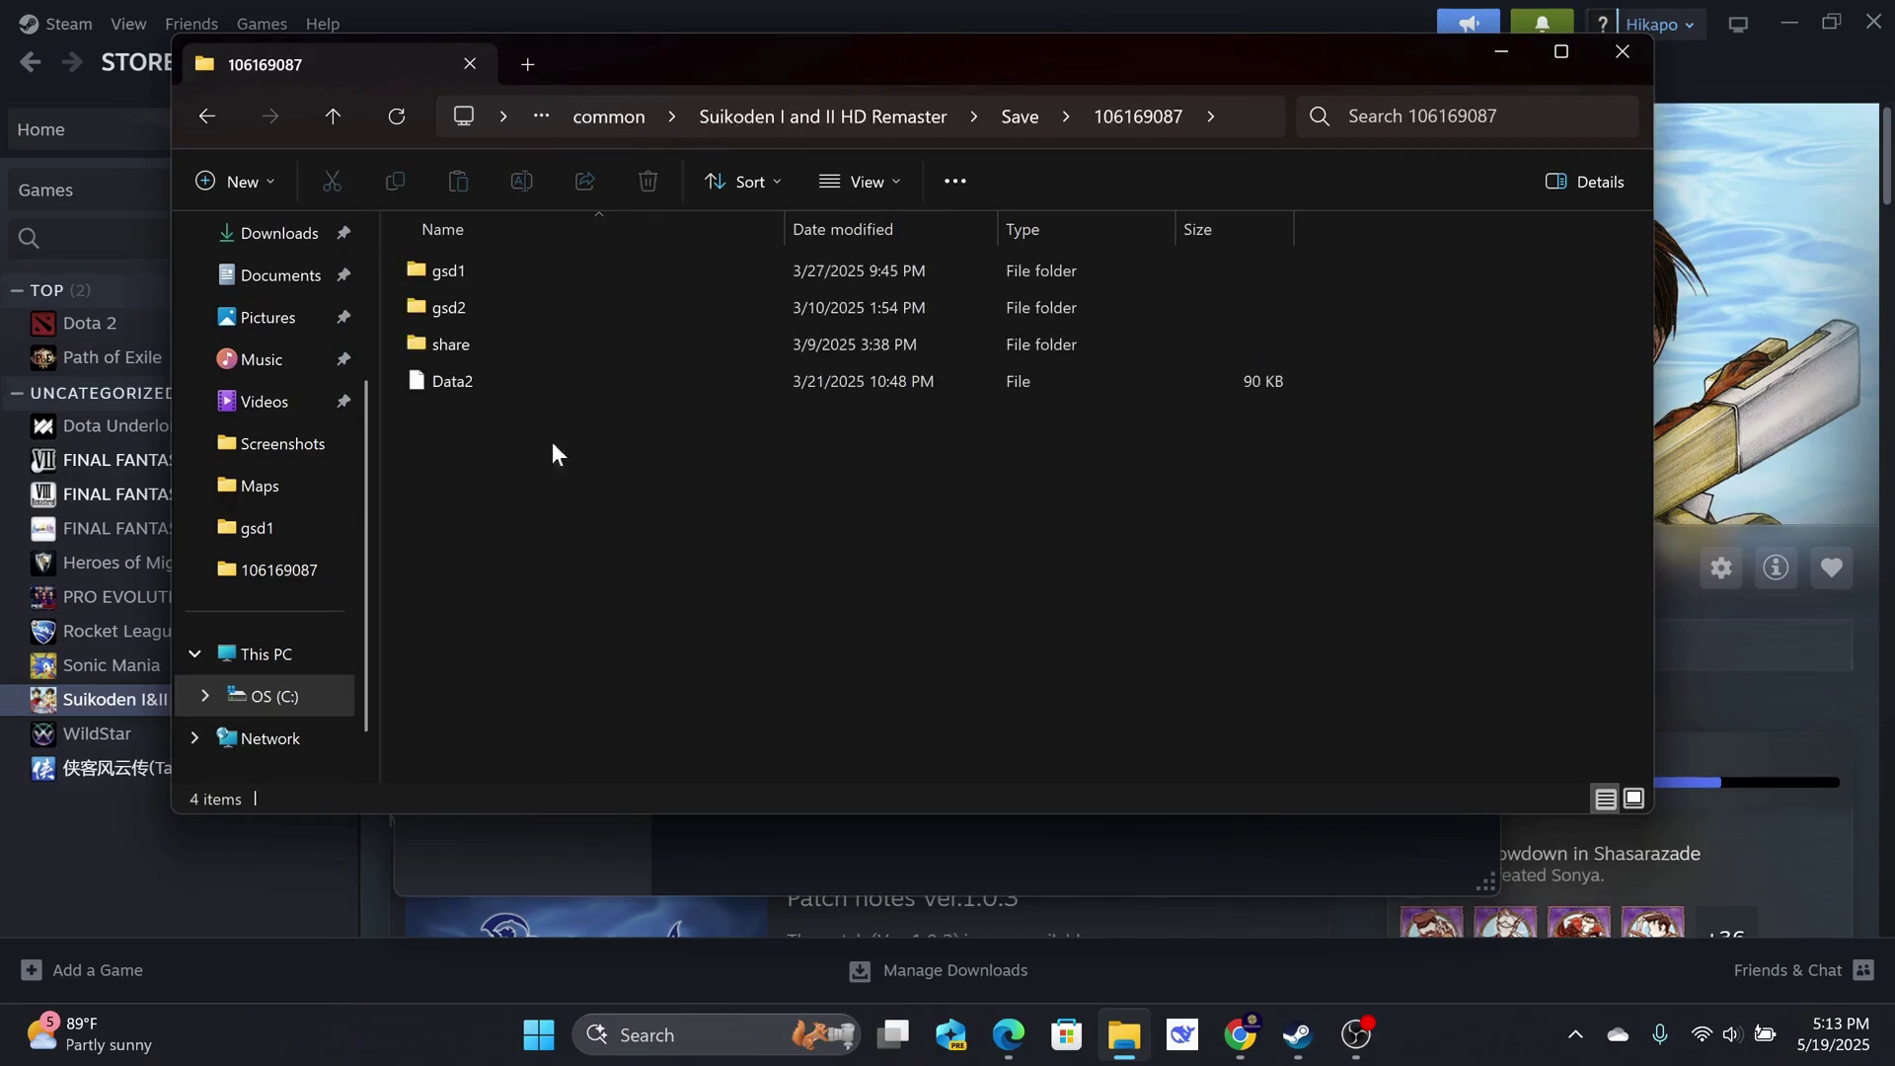
double_click(471, 274)
Return to the install folder, search for 'save', and open the Save folder from the results.
click(207, 116)
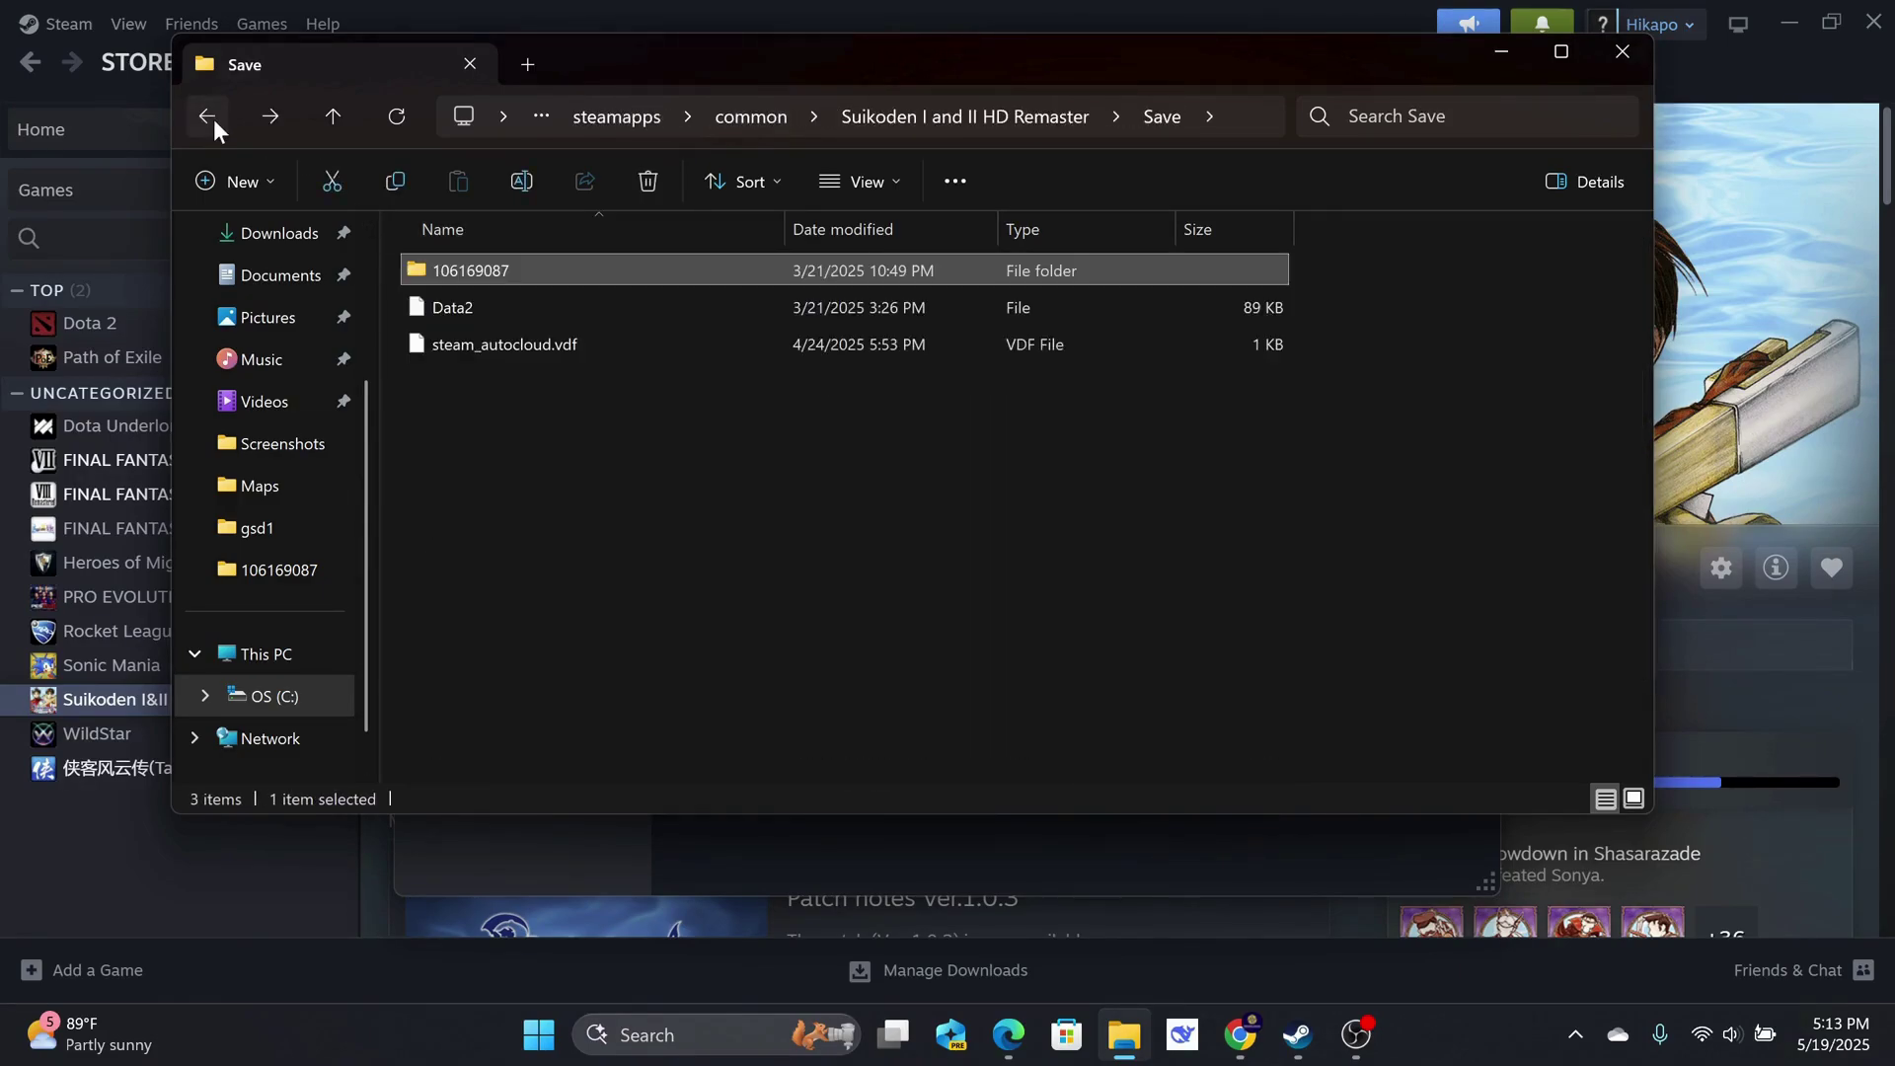
click(207, 115)
click(1421, 115)
text(sa)
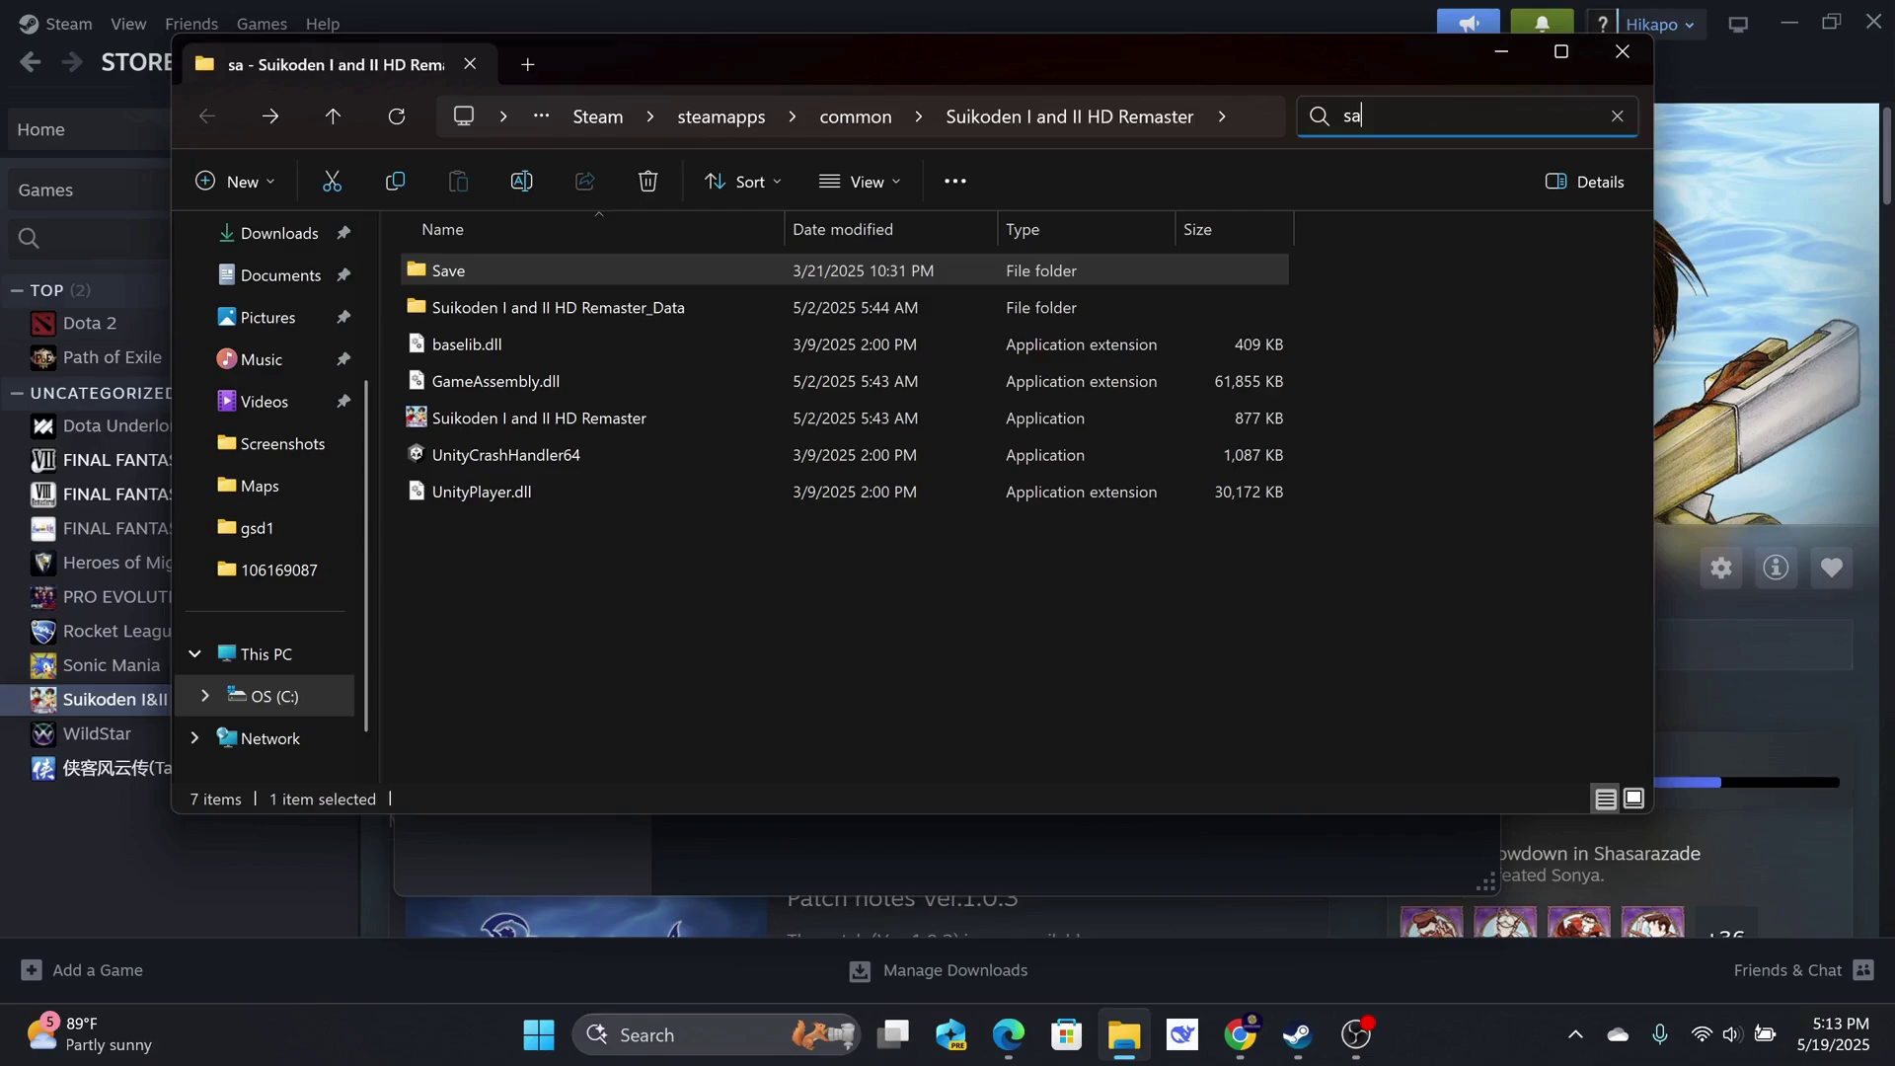
text(ve)
double_click(551, 262)
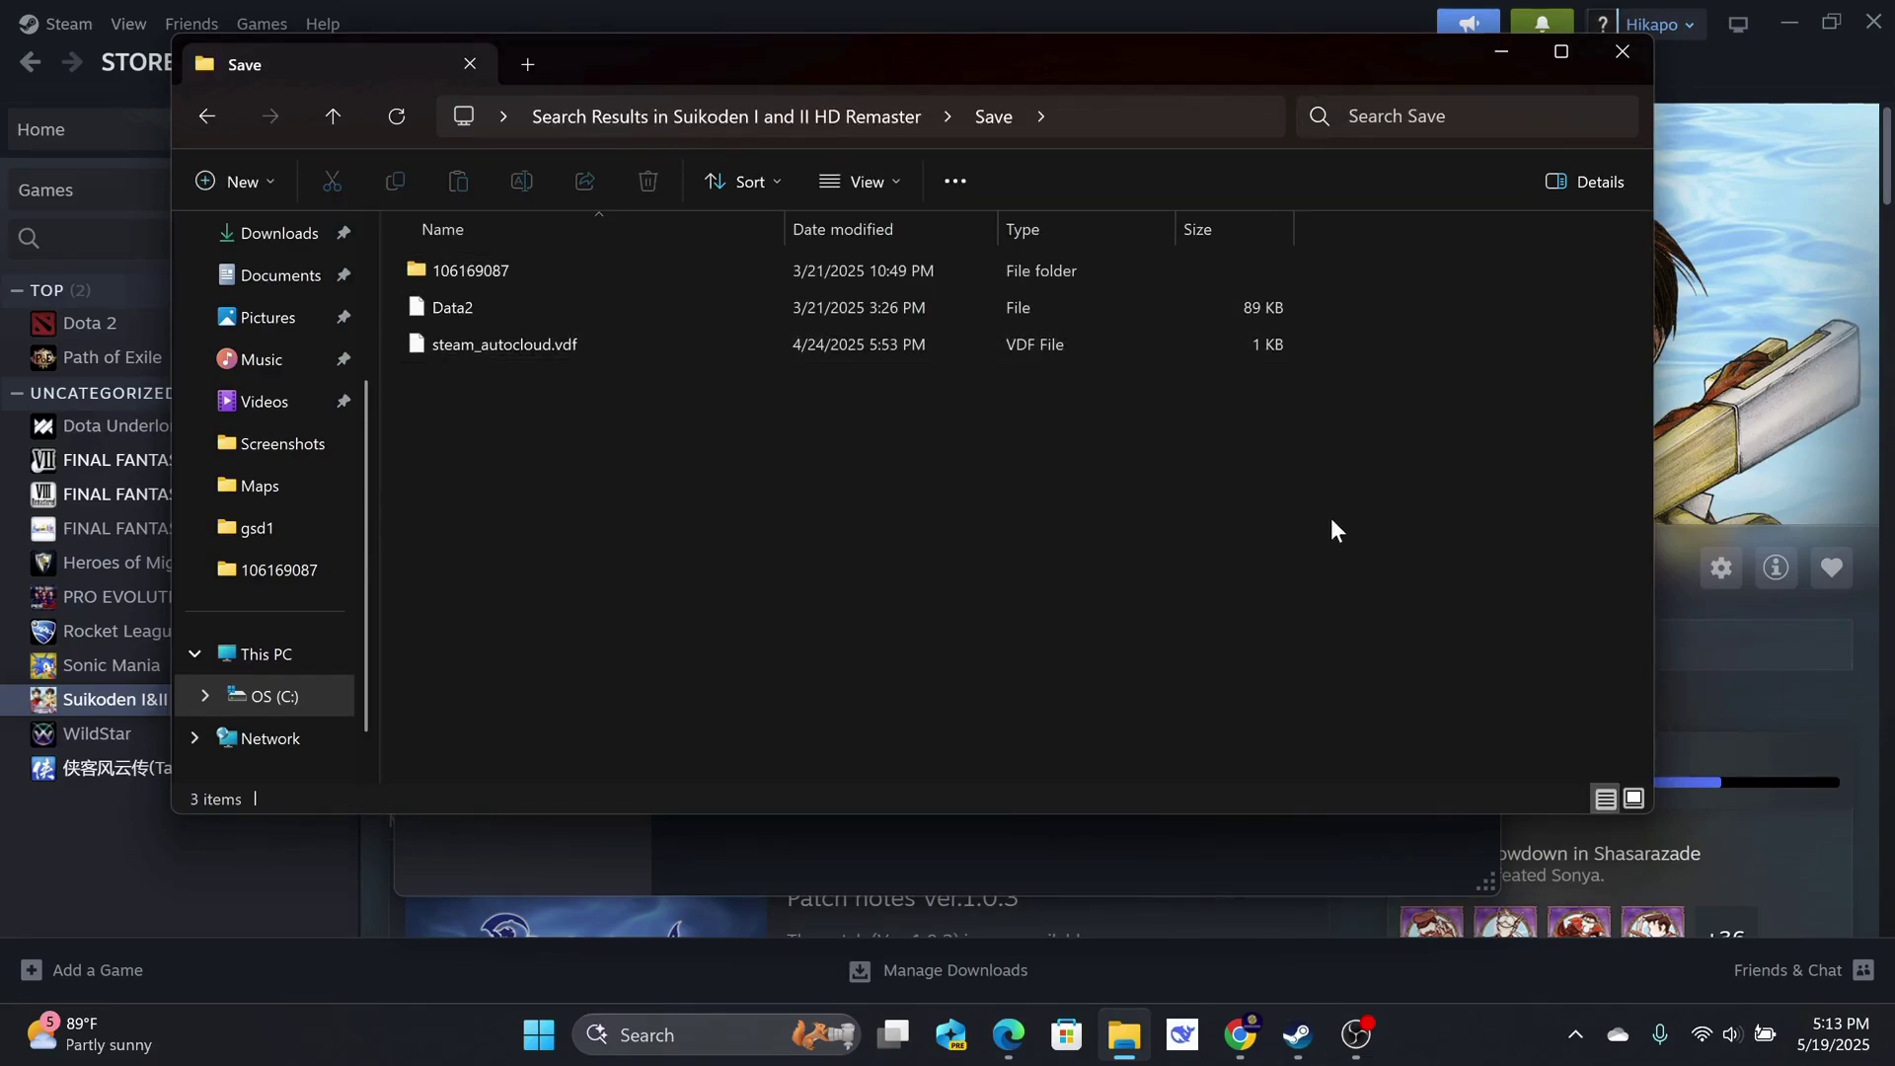
key(alt+Tab)
text(steam)
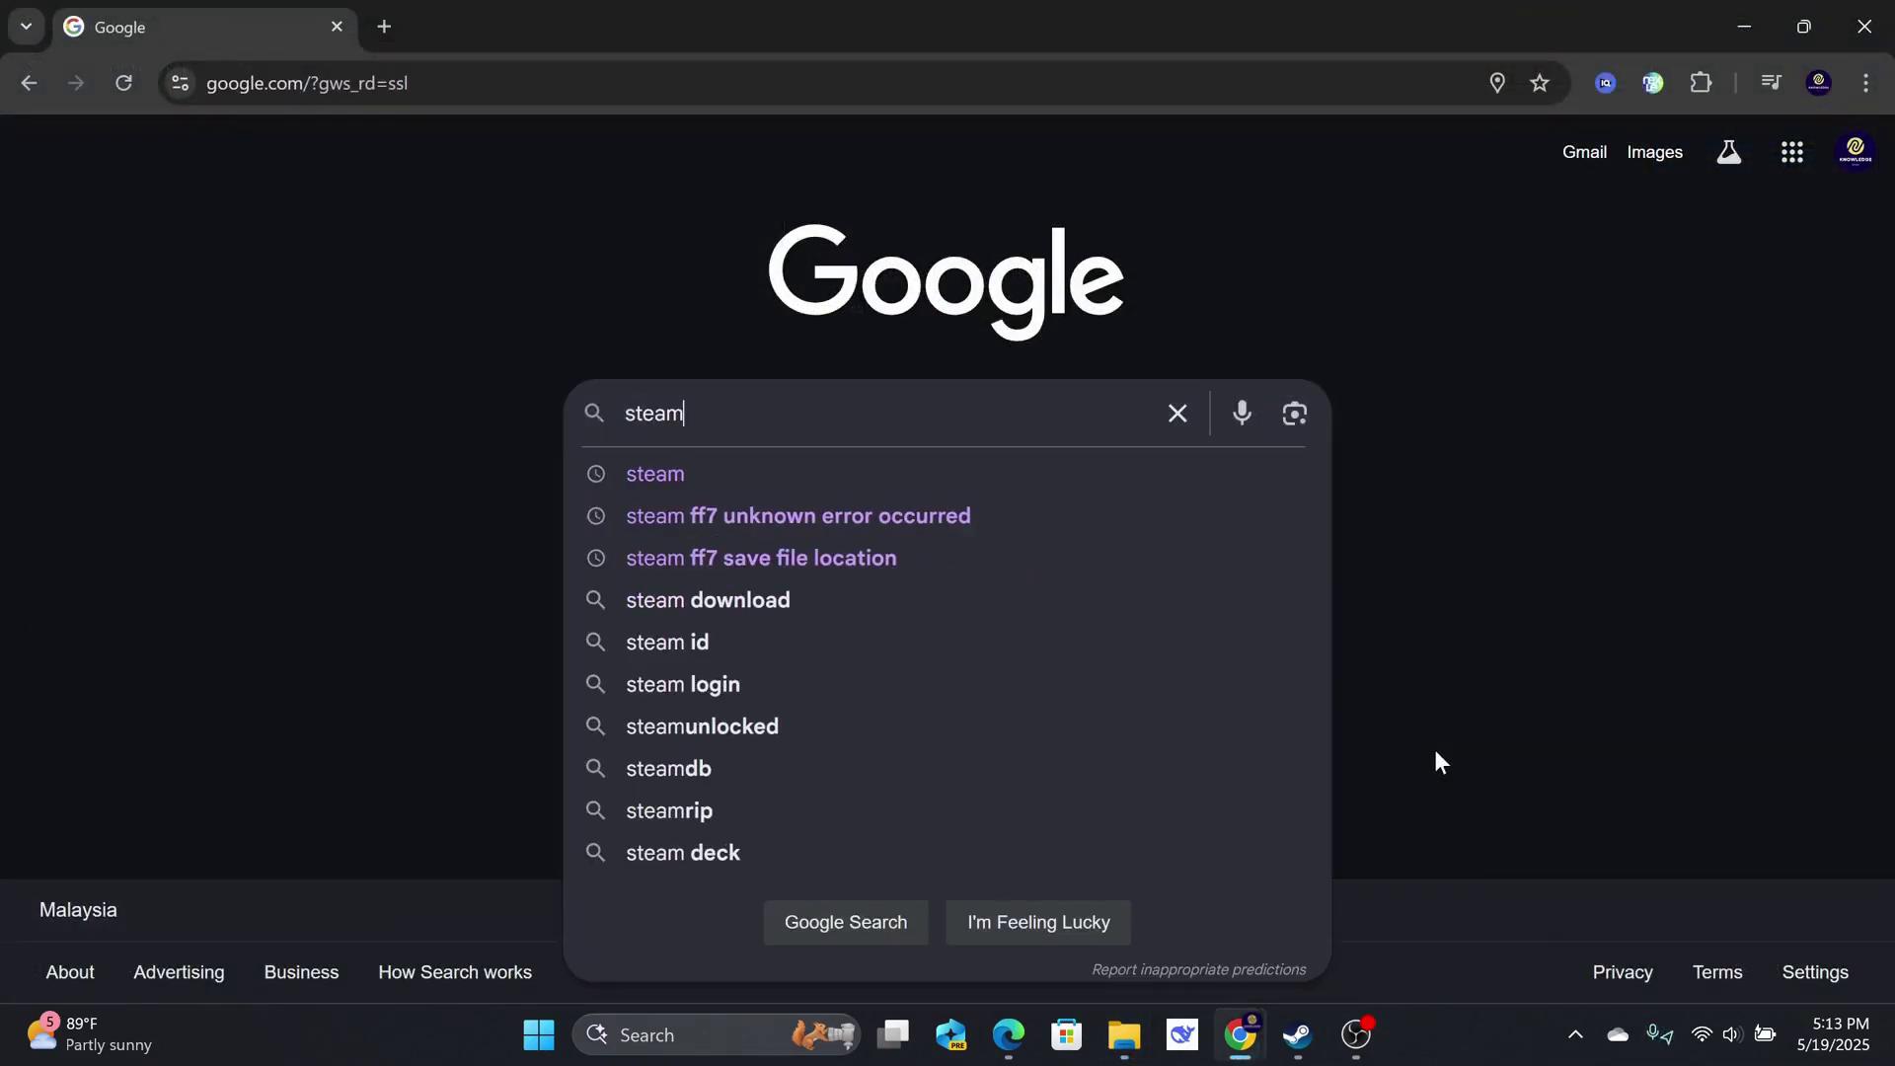
Find the Suikoden I&II store page through Google and select app ID 1932640 in its URL.
click(755, 477)
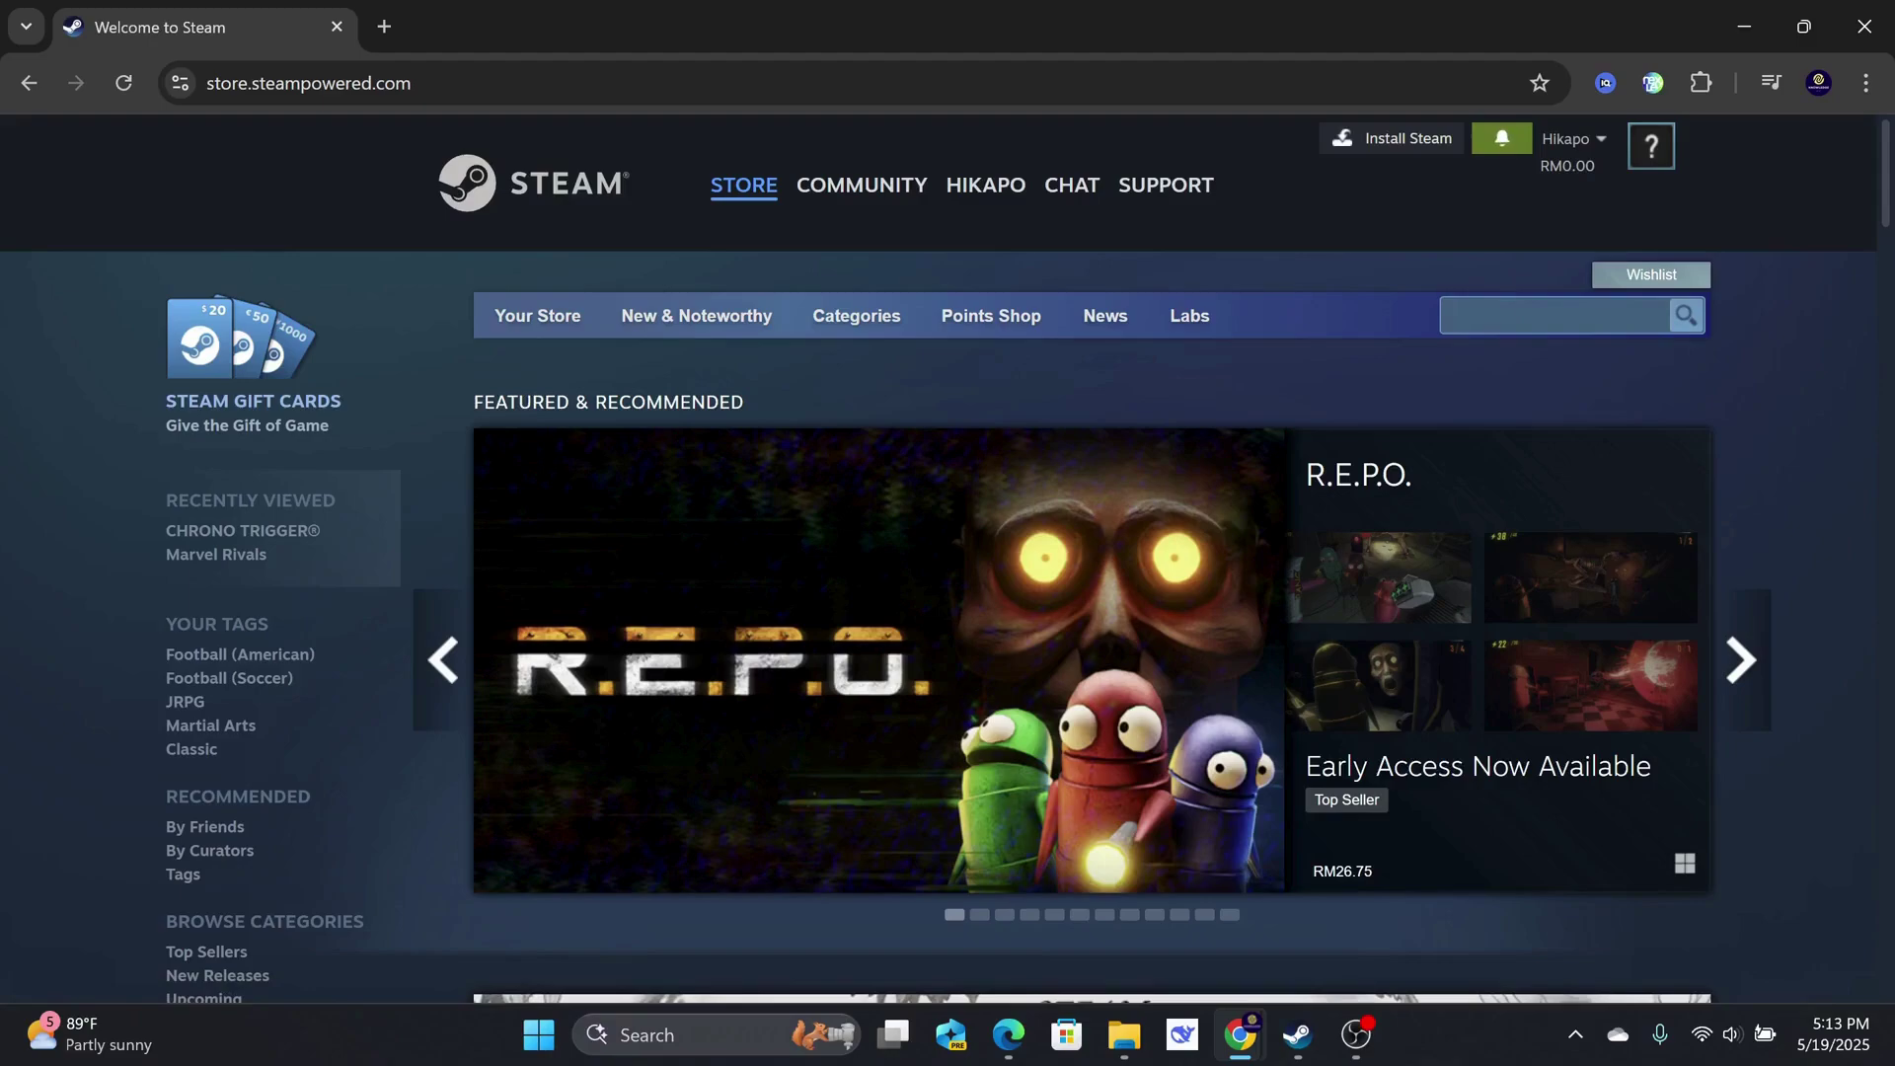
text(suikoden)
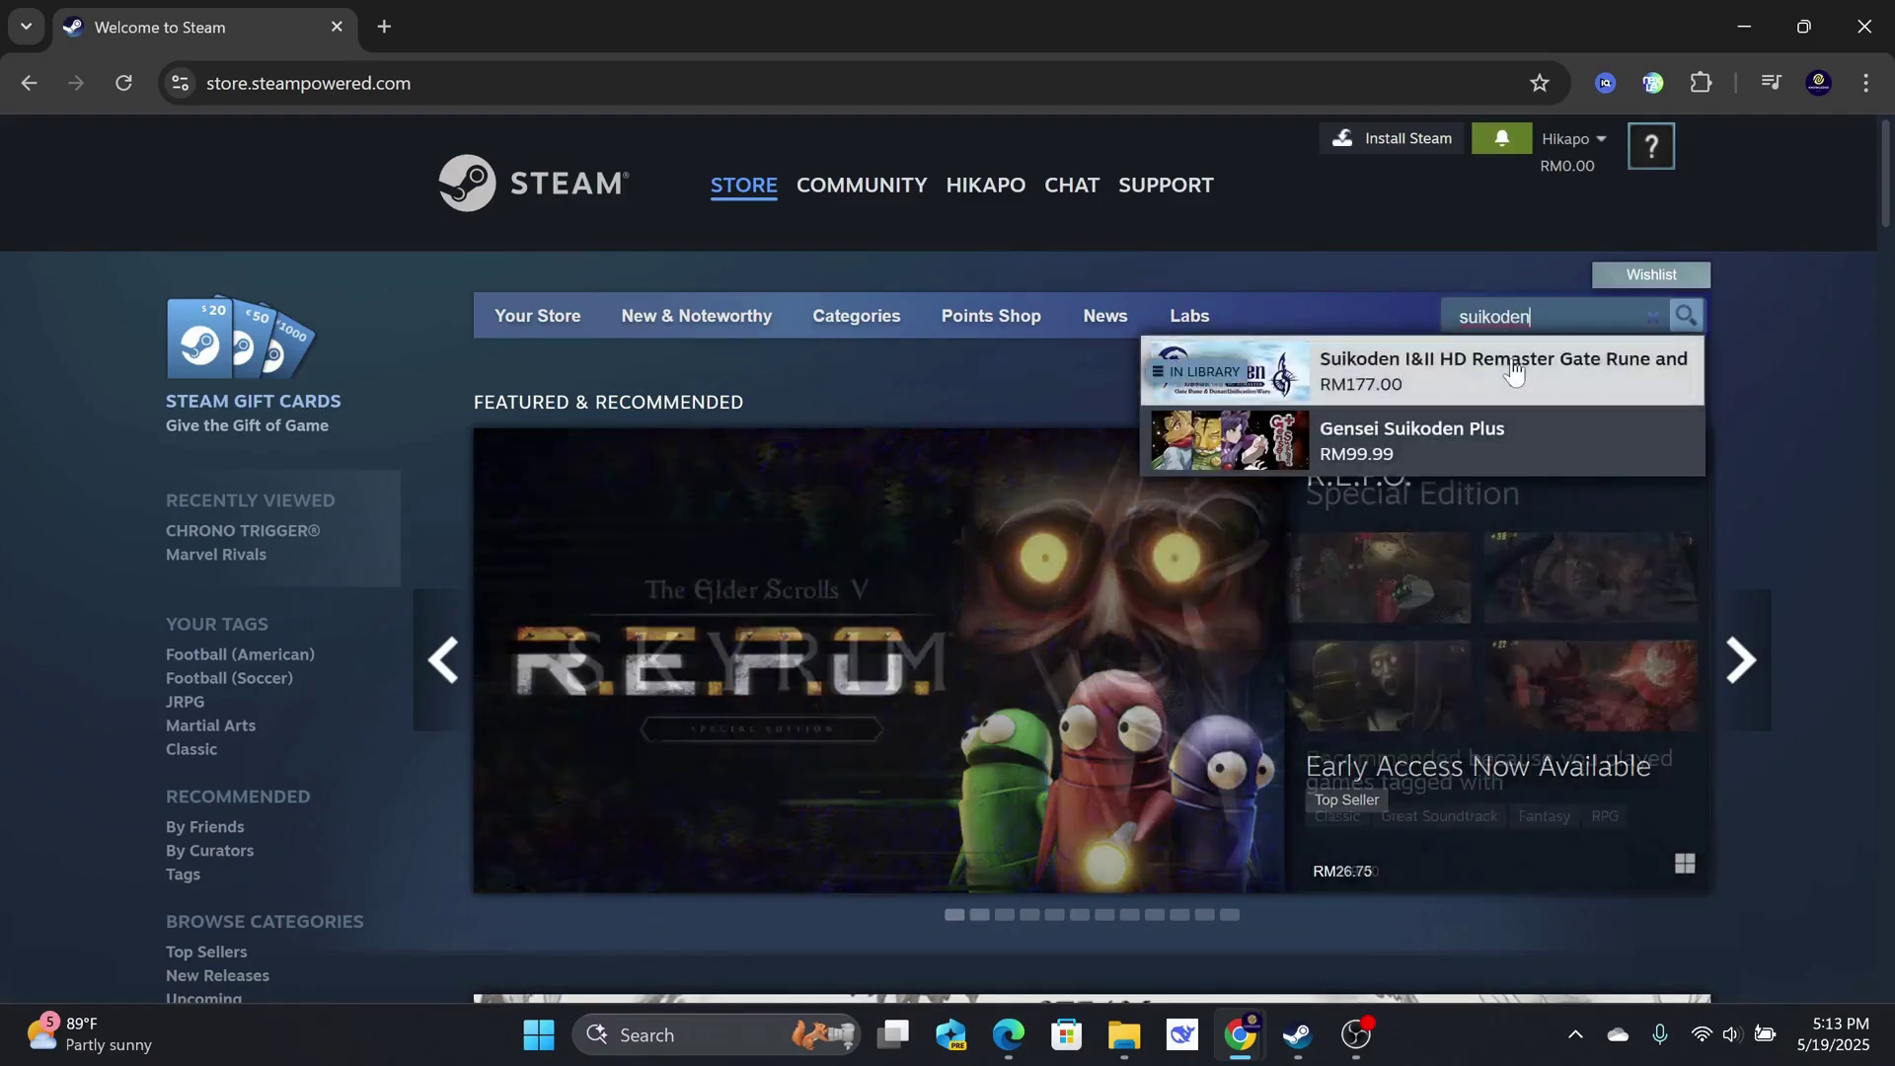
click(1513, 370)
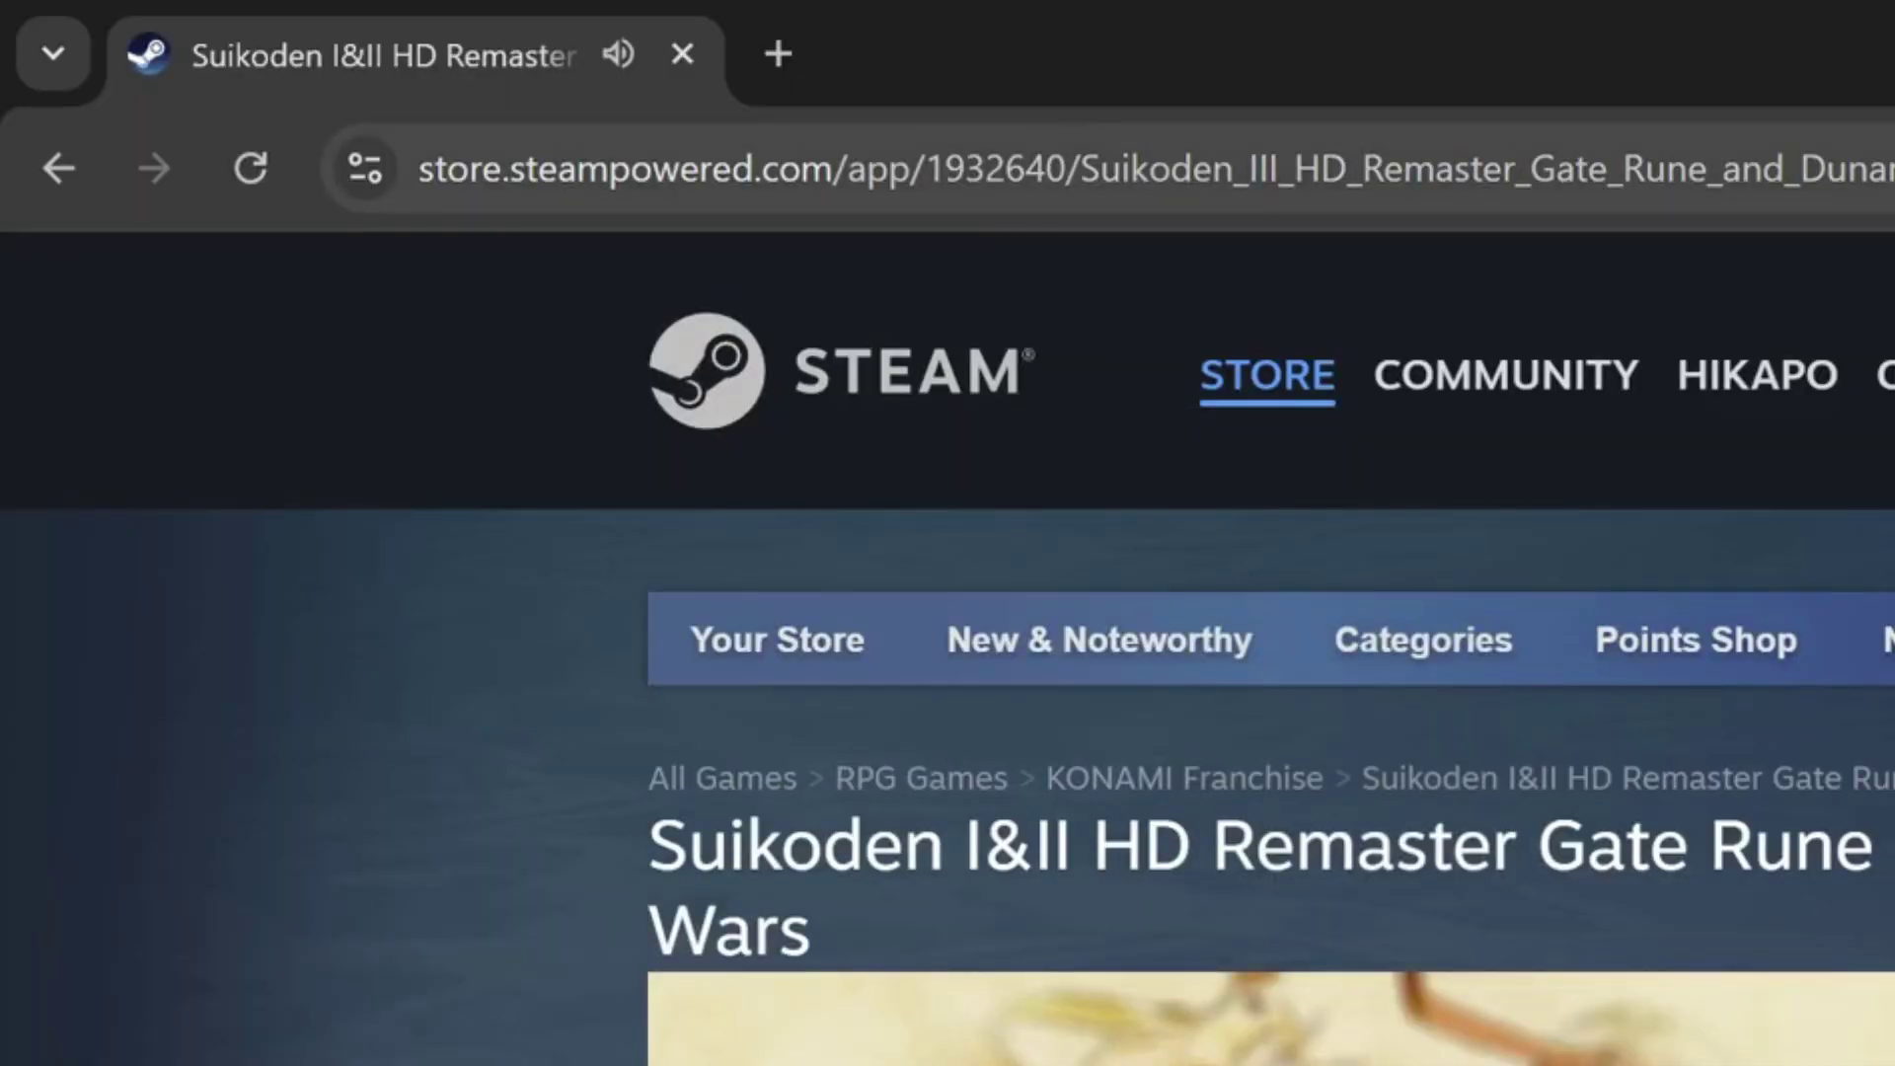
drag(1067, 169, 926, 170)
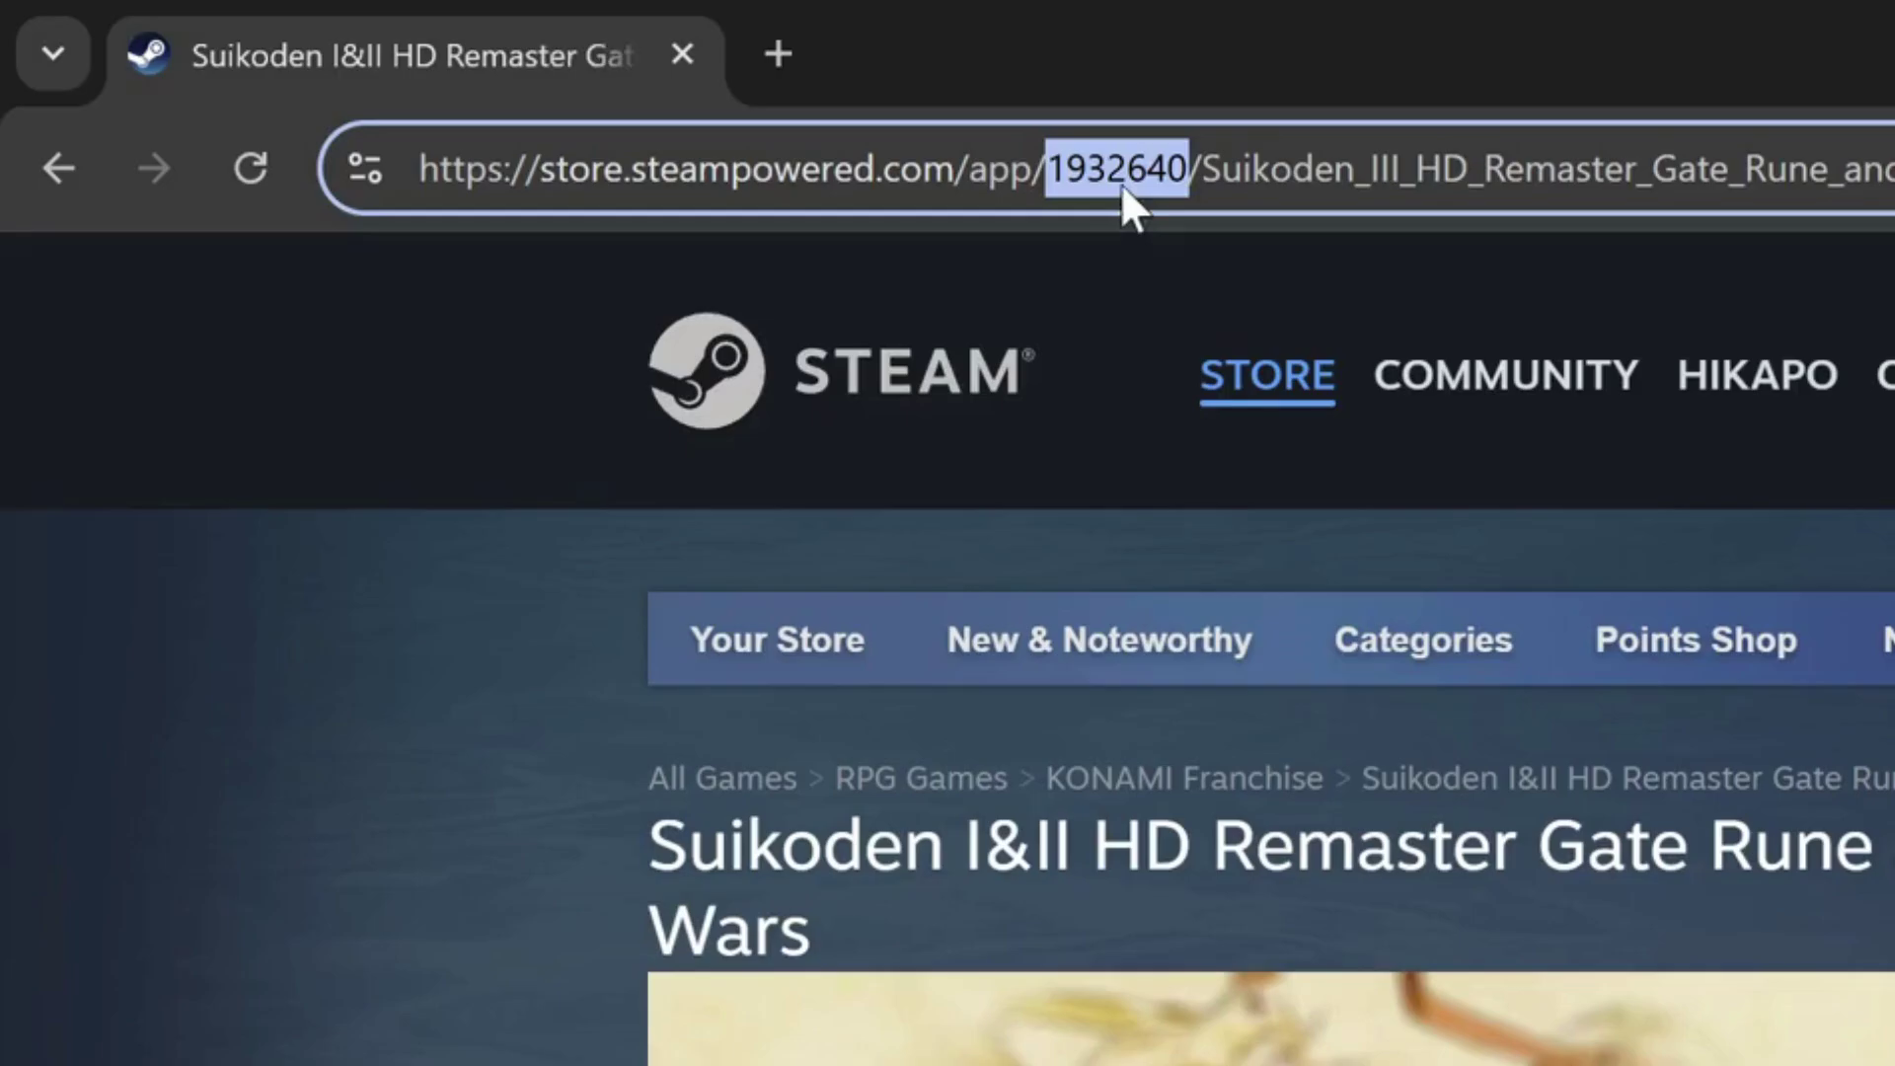
key(super+e)
Navigate File Explorer to C:\Program Files (x86)\Steam\userdata.
double_click(574, 285)
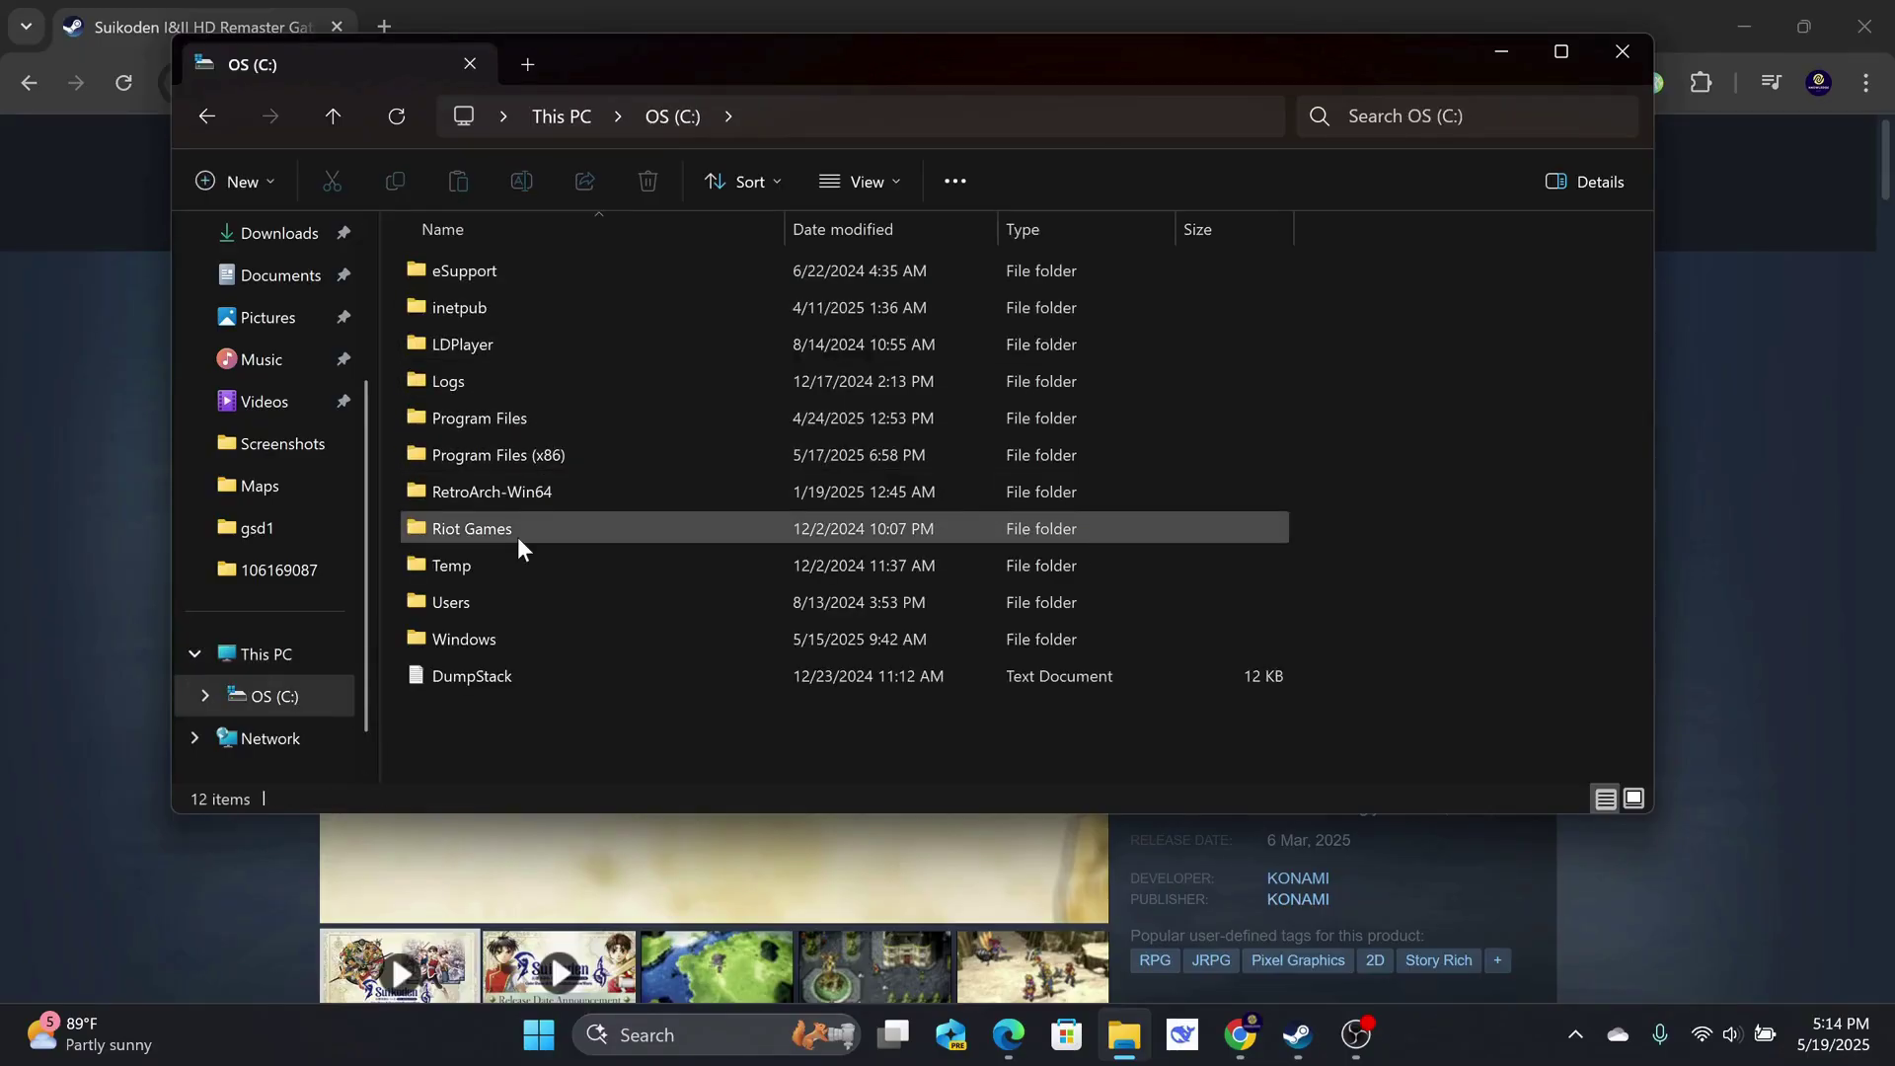
double_click(543, 462)
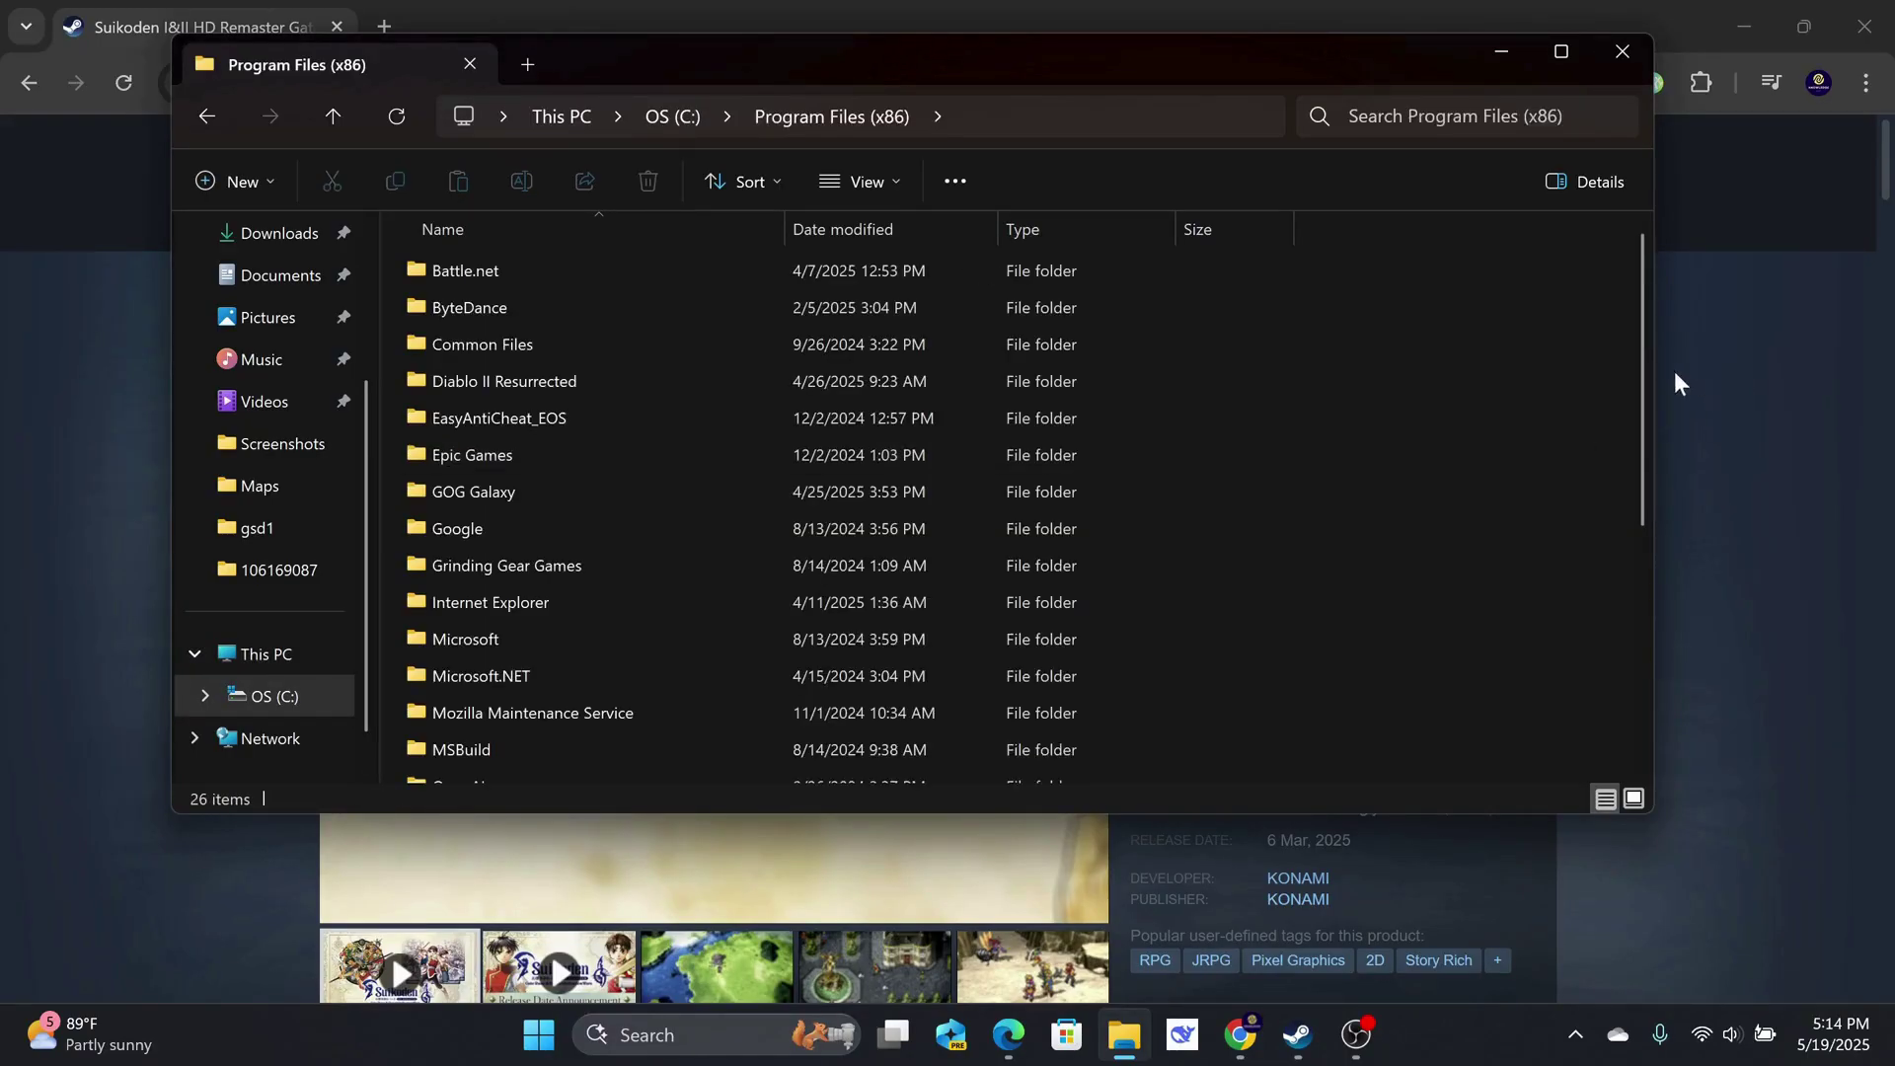
drag(1642, 382, 1635, 619)
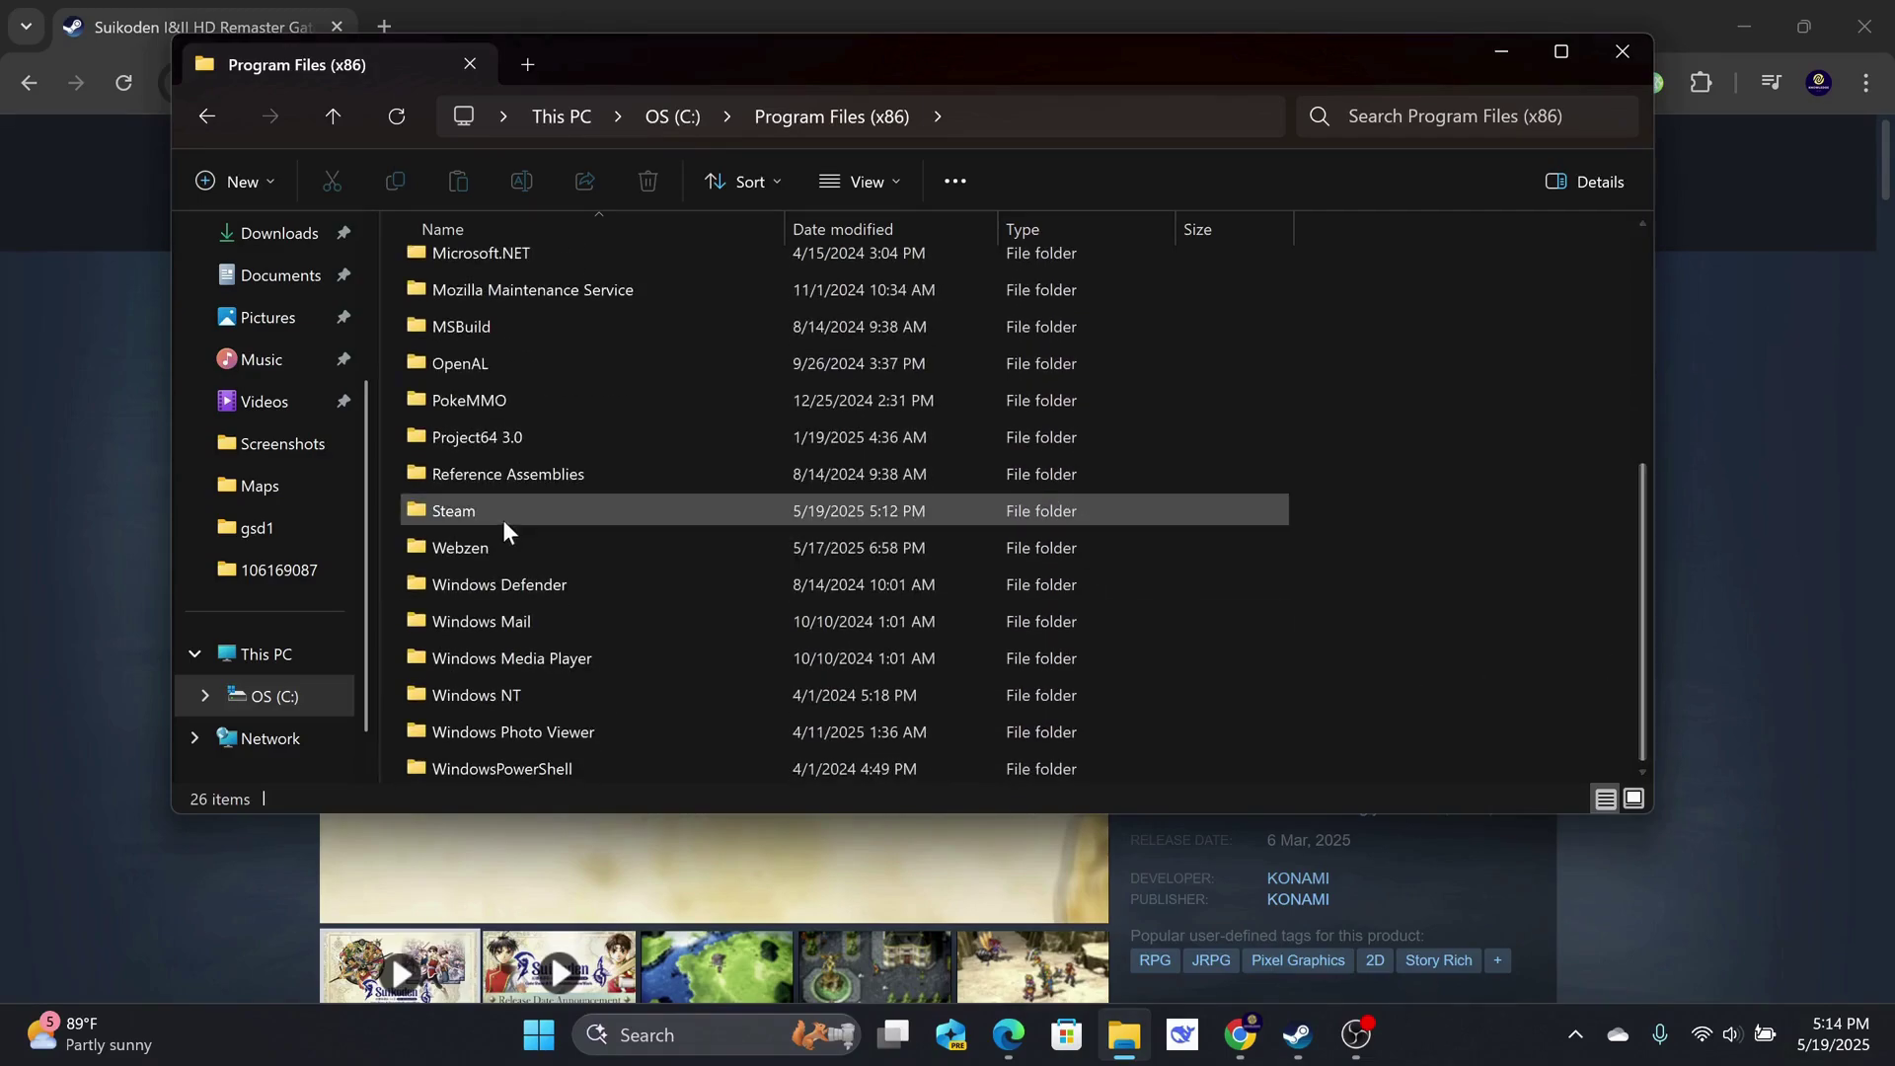
double_click(508, 517)
drag(1647, 310, 1638, 417)
double_click(502, 302)
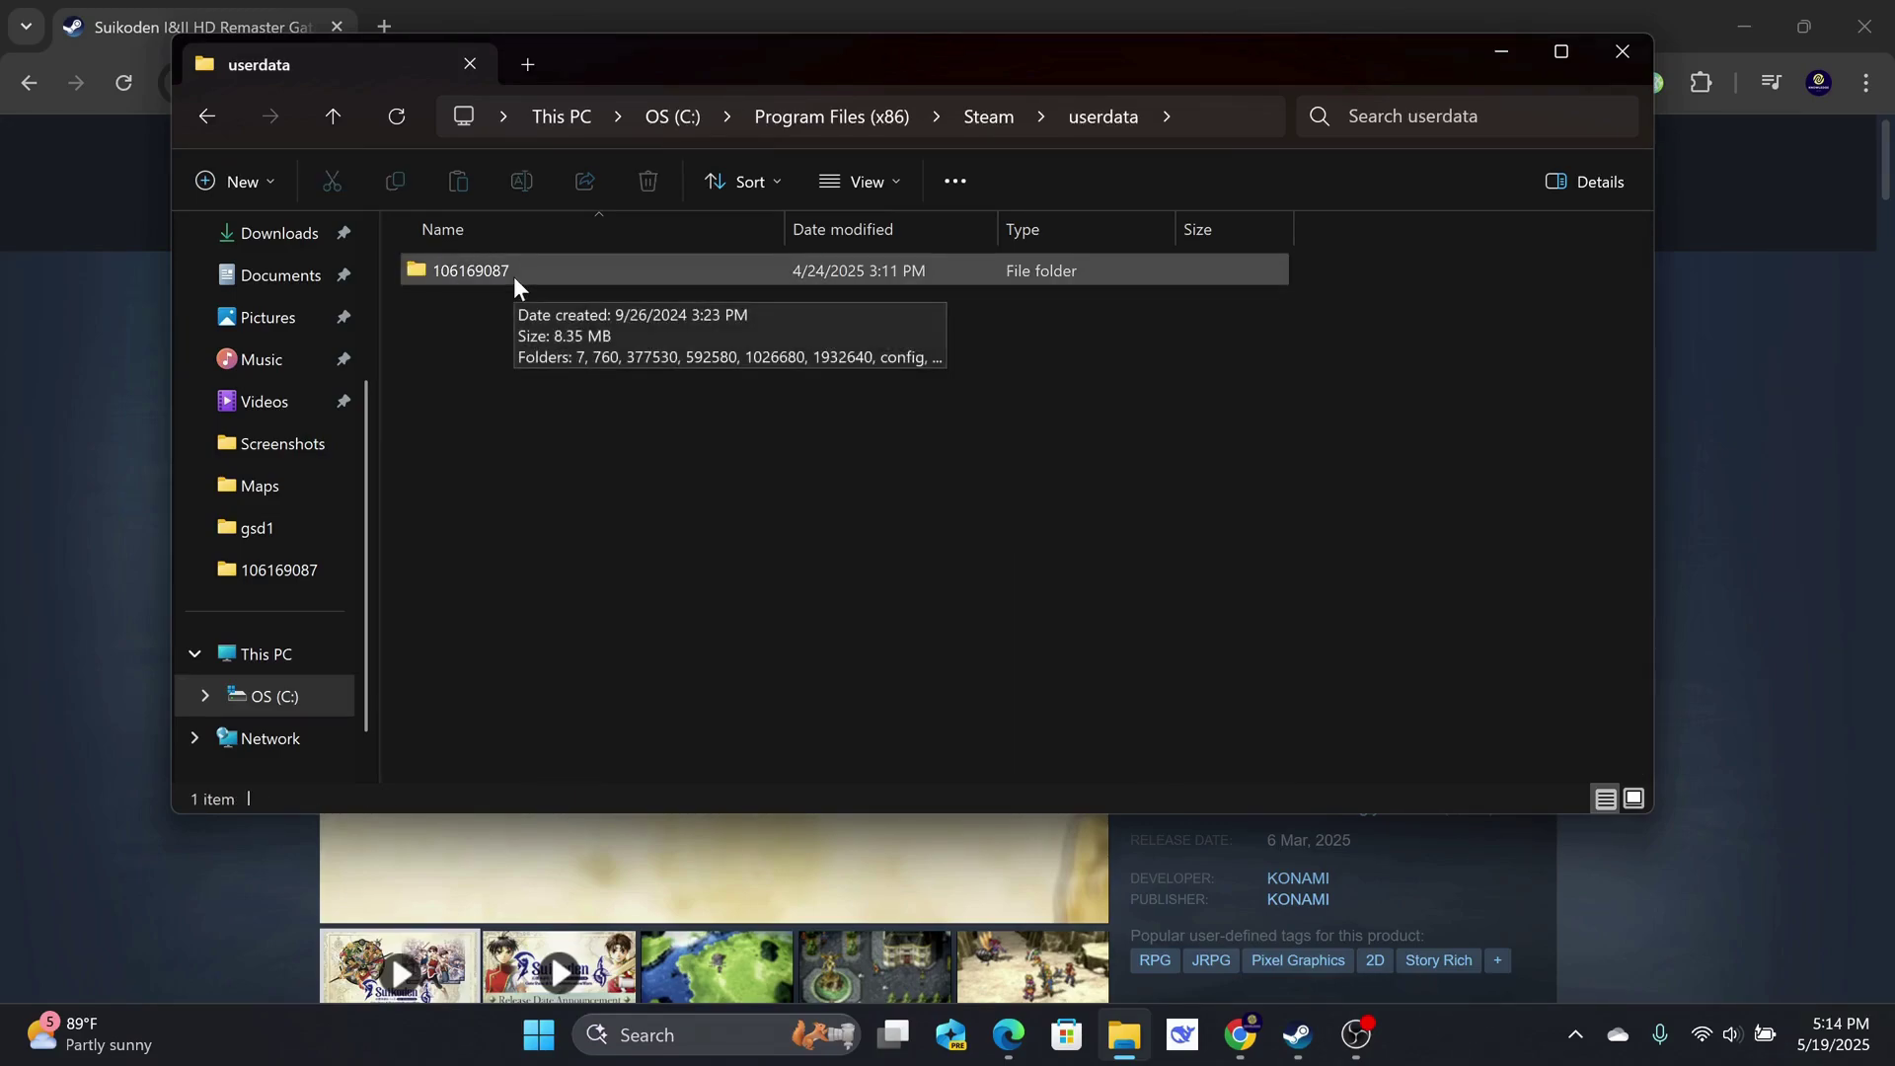
Open userdata\106169087\1932640 after checking the app ID against the store page.
double_click(514, 277)
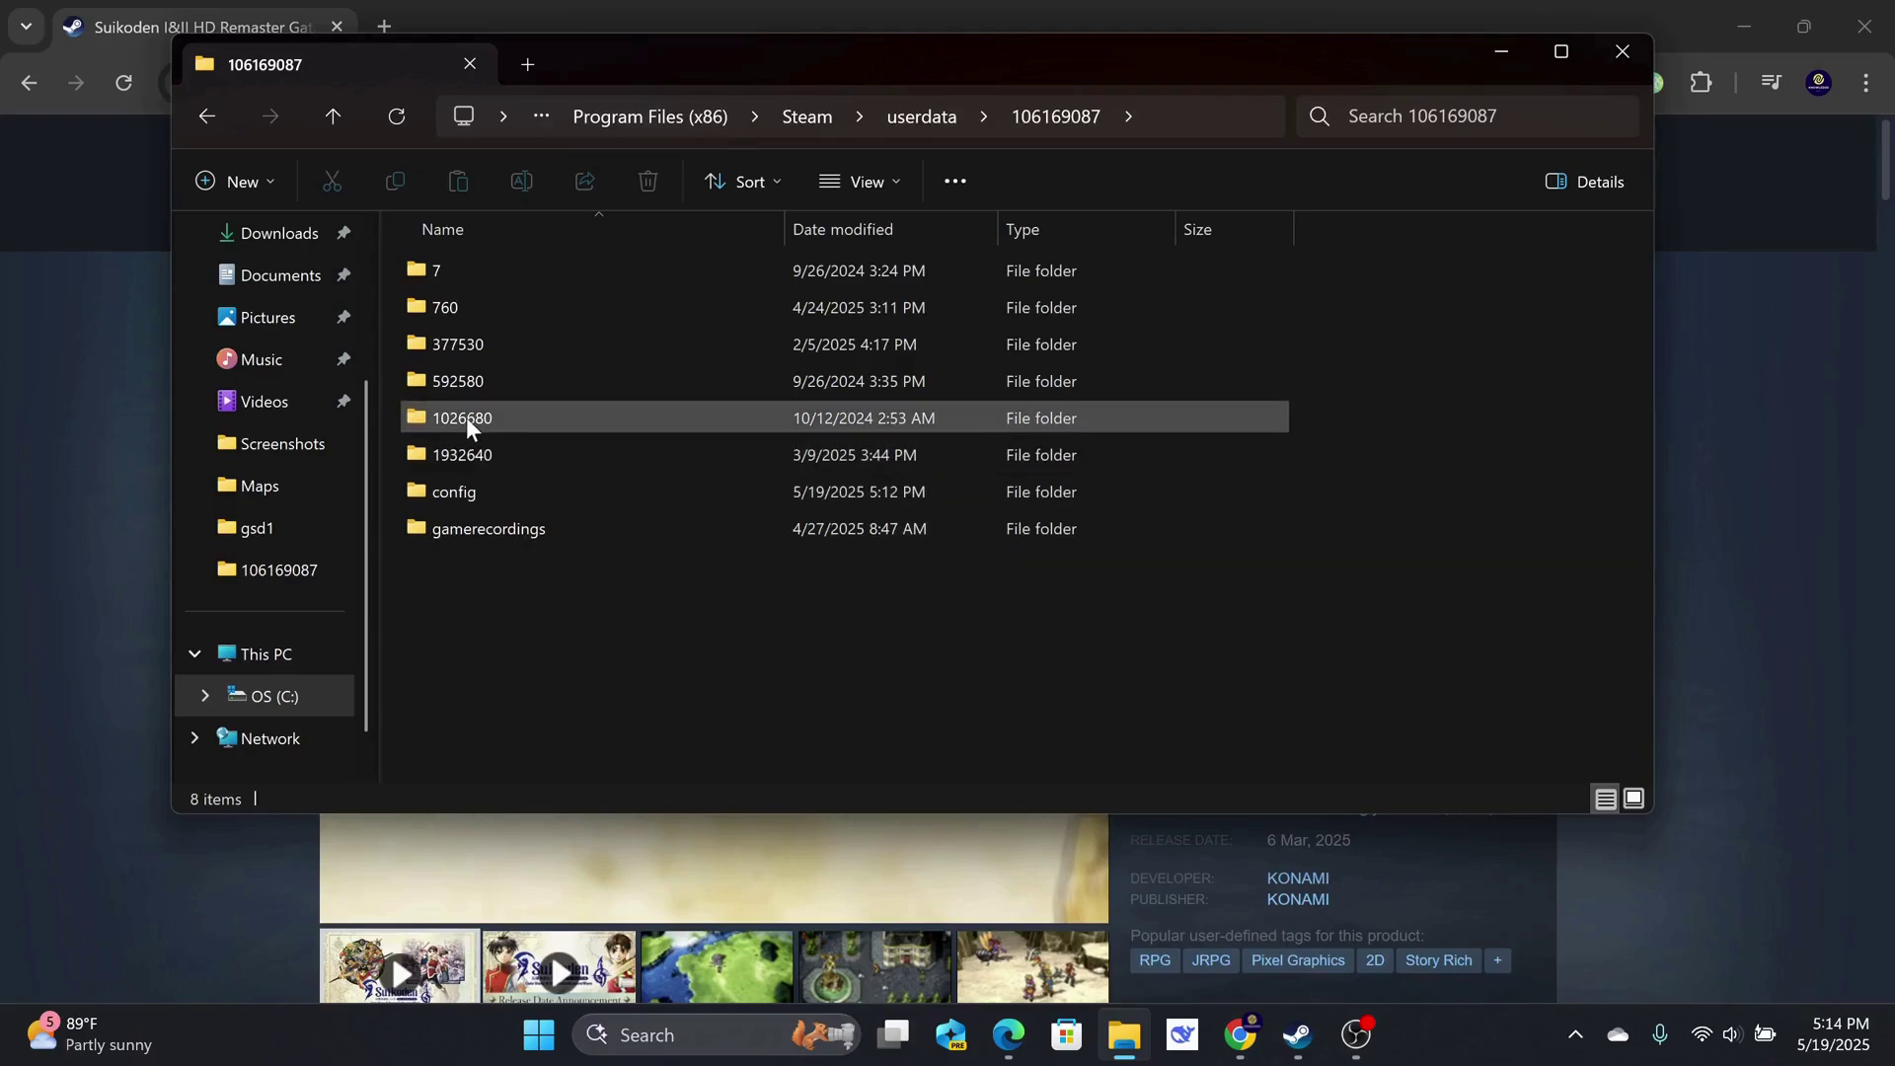
click(7, 358)
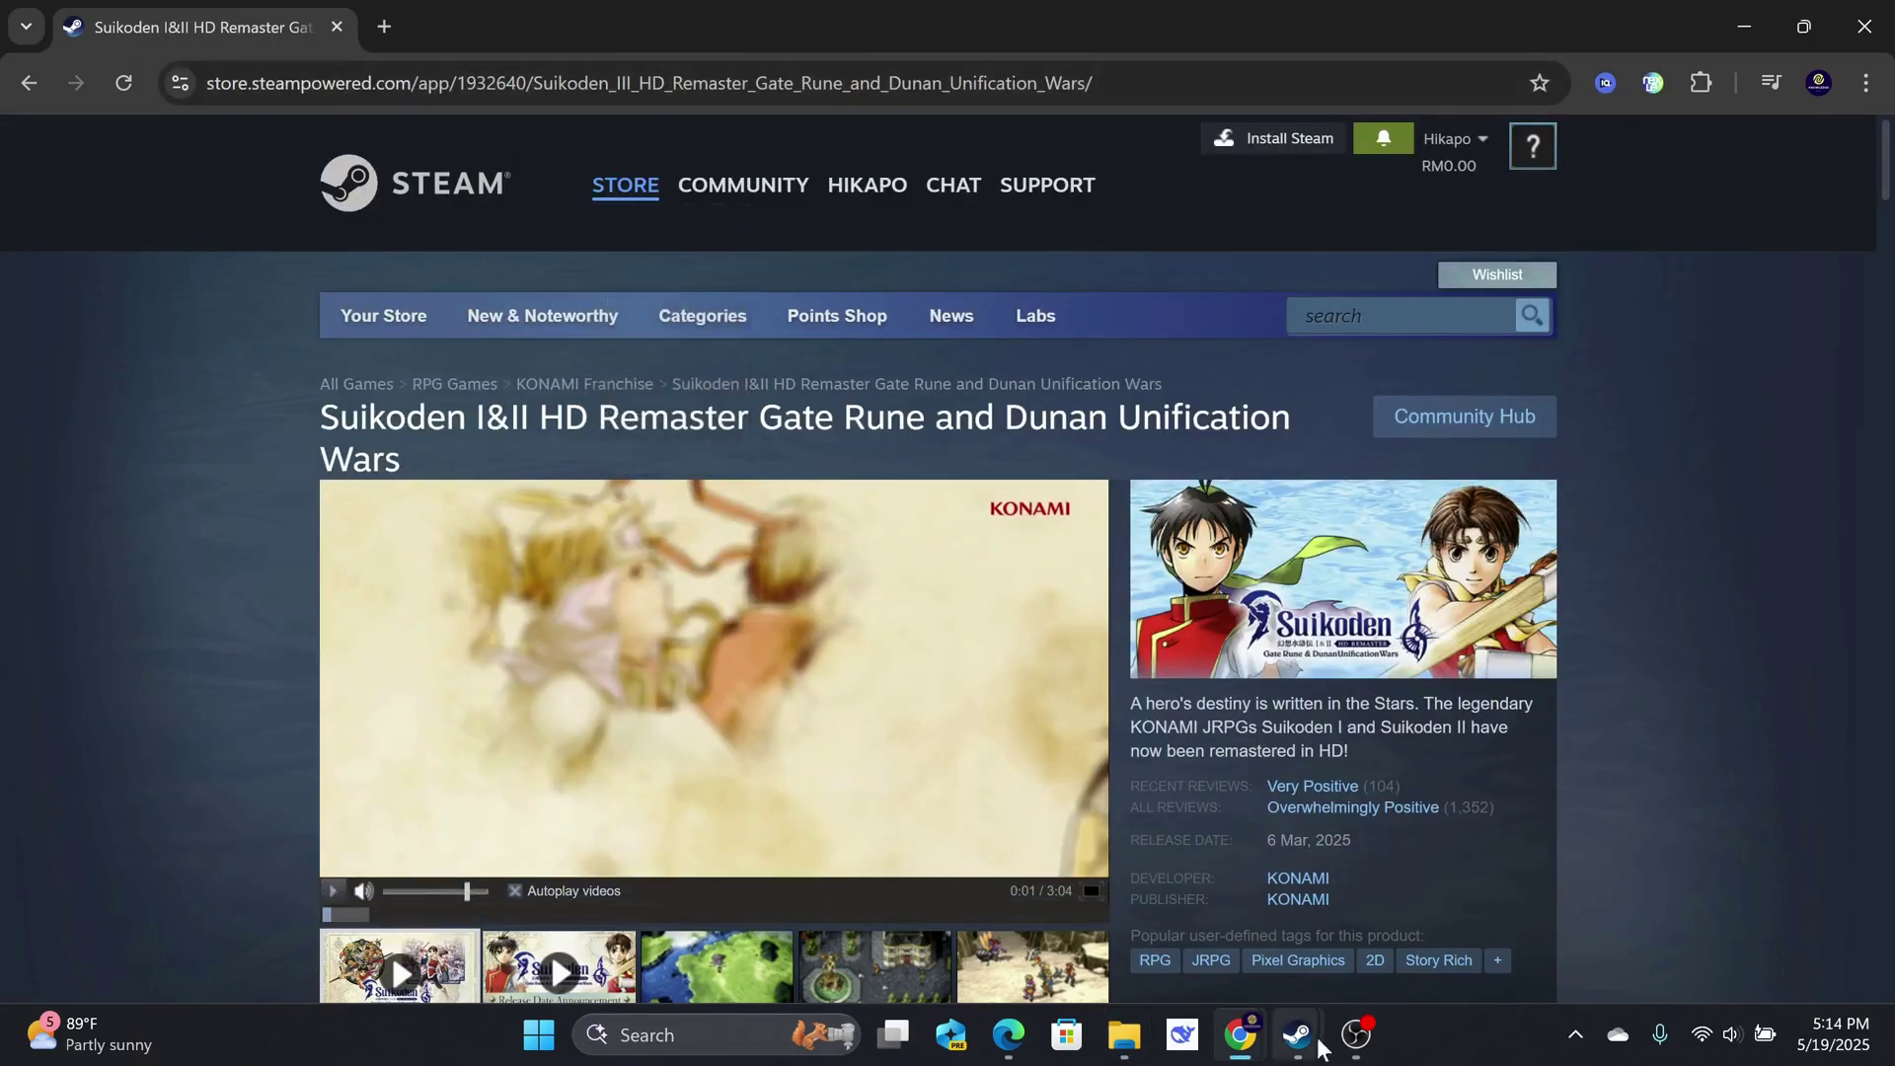
click(1117, 1035)
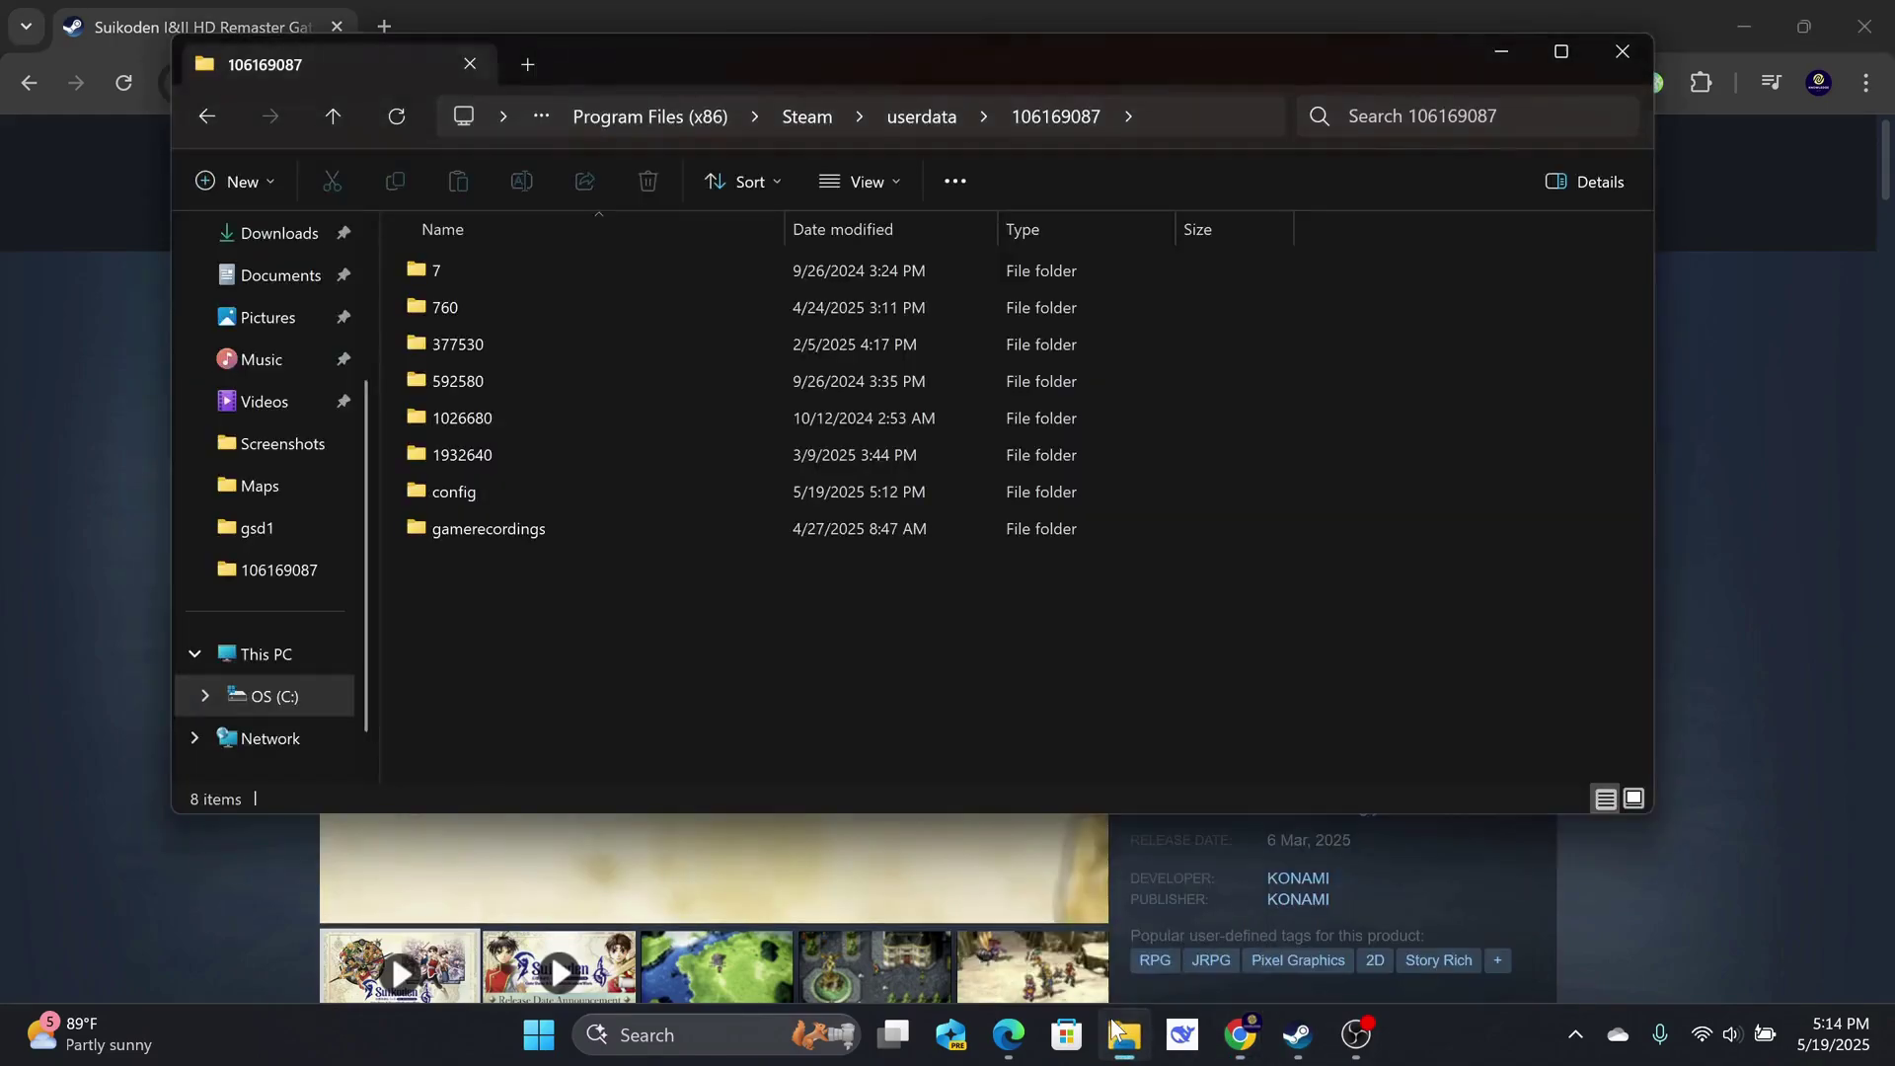
double_click(469, 464)
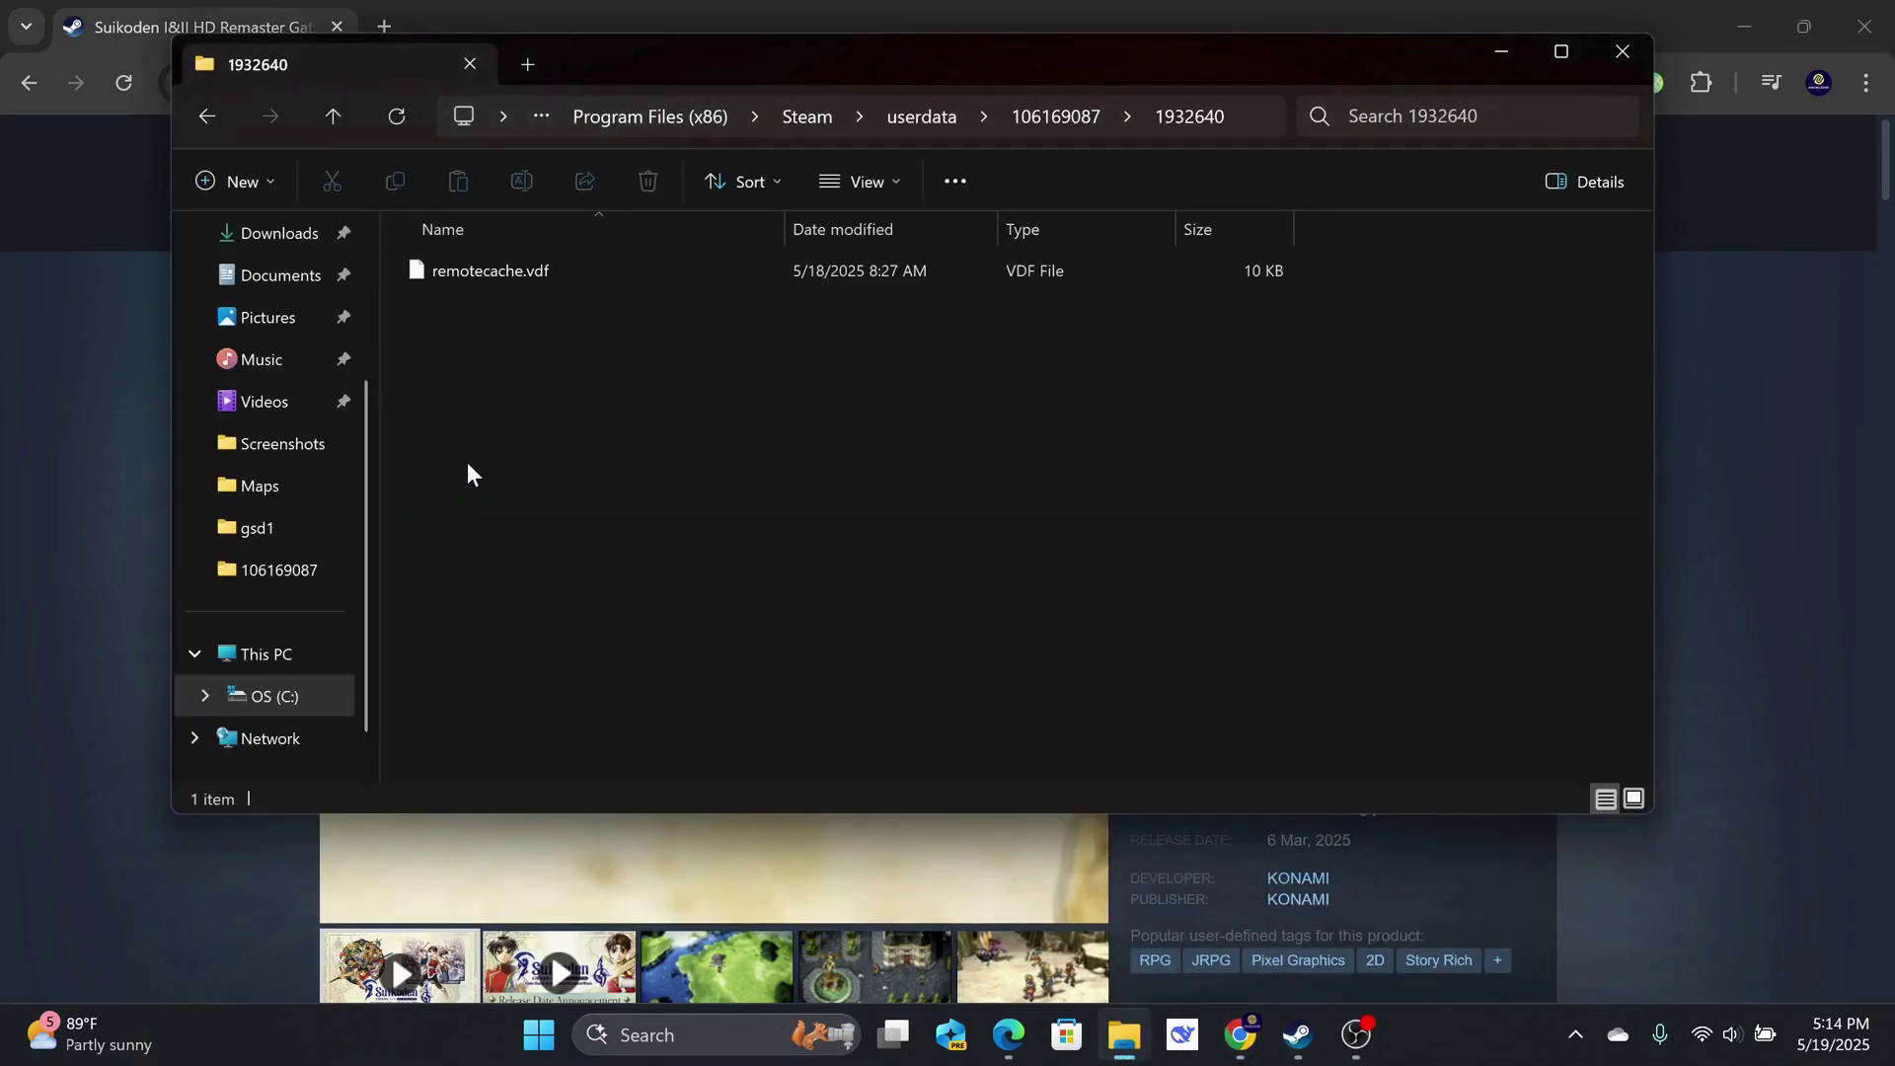